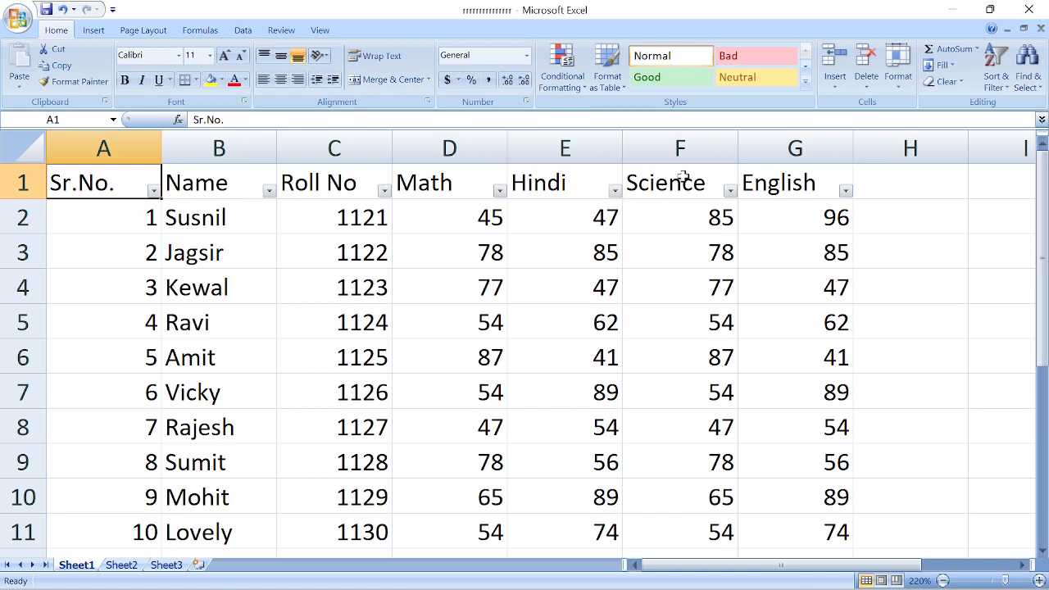
- Check the filter lists on the Sr.No., Name, Roll No and Math headers, and remove the filters from the header row
{"action": "left_click", "coordinate": [155, 195]}
{"action": "left_click", "coordinate": [353, 182]}
{"action": "left_click", "coordinate": [266, 194]}
{"action": "scroll", "coordinate": [264, 197], "scroll_direction": "up", "scroll_amount": 3}
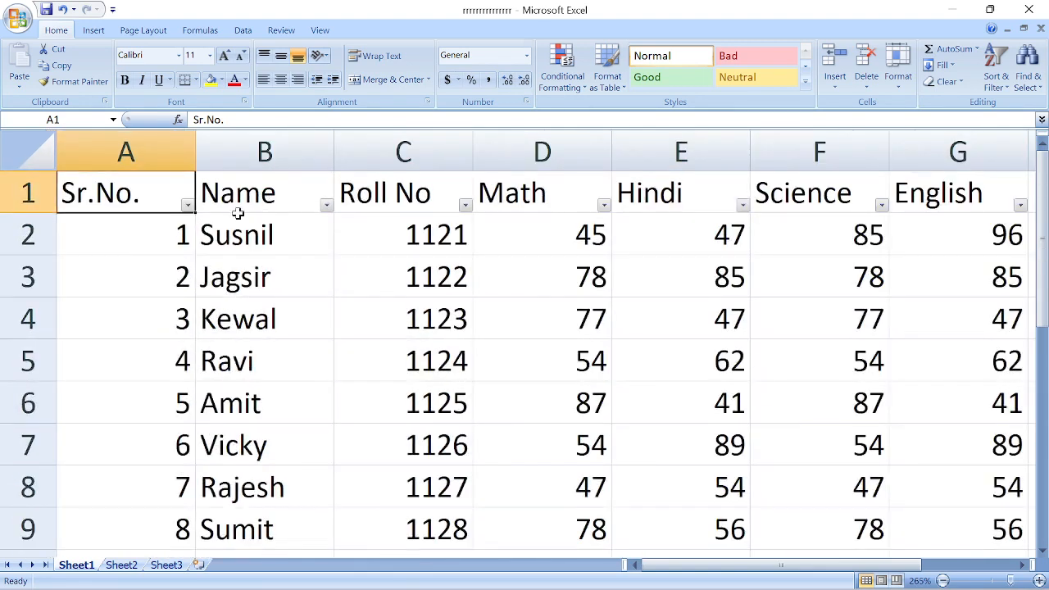
{"action": "left_click", "coordinate": [324, 211]}
{"action": "left_click", "coordinate": [353, 193]}
{"action": "left_click", "coordinate": [465, 205]}
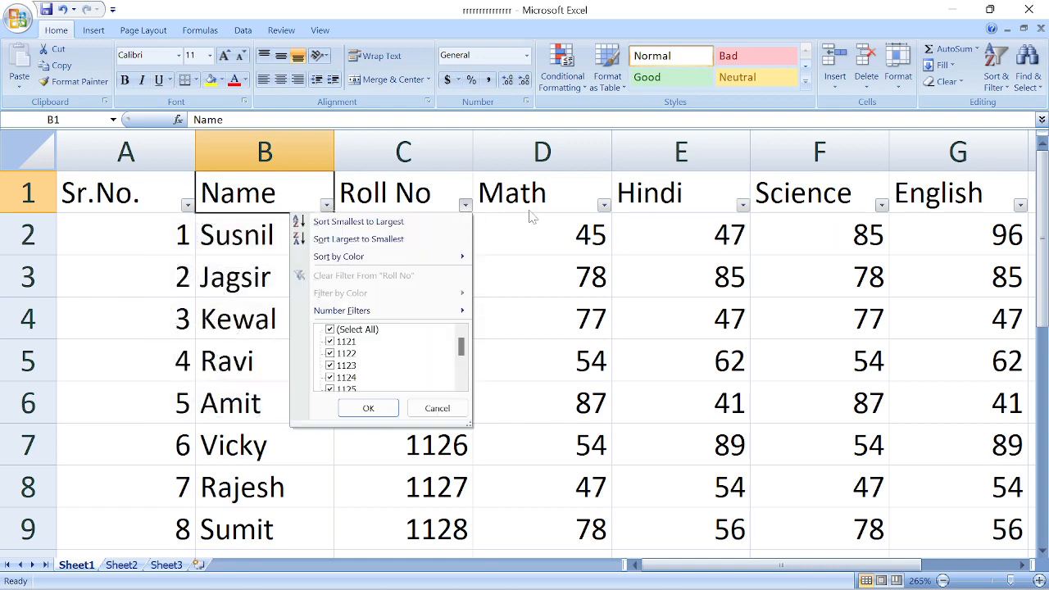
{"action": "left_click", "coordinate": [605, 211]}
{"action": "scroll", "coordinate": [329, 228], "scroll_direction": "down", "scroll_amount": 1}
{"action": "scroll", "coordinate": [329, 228], "scroll_direction": "down", "scroll_amount": 1}
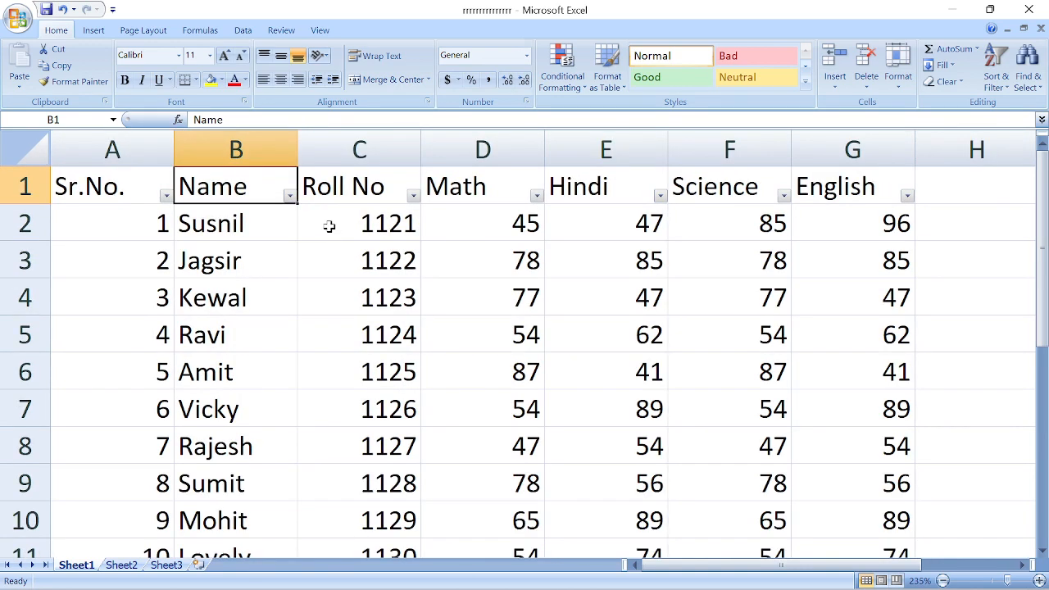
{"action": "scroll", "coordinate": [329, 227], "scroll_direction": "down", "scroll_amount": 1}
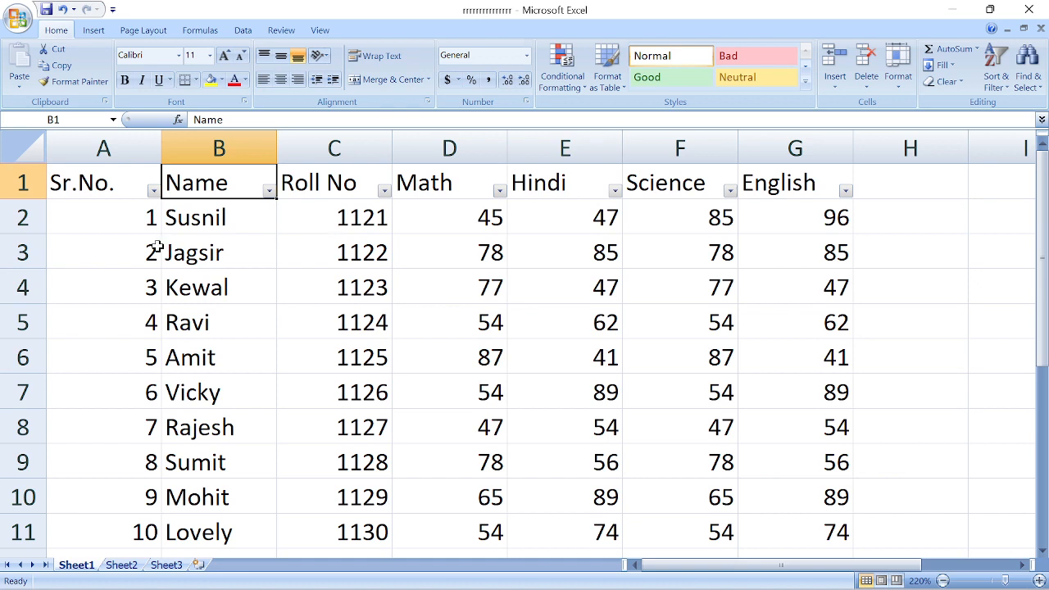
{"action": "key", "text": "ctrl+shift+l"}
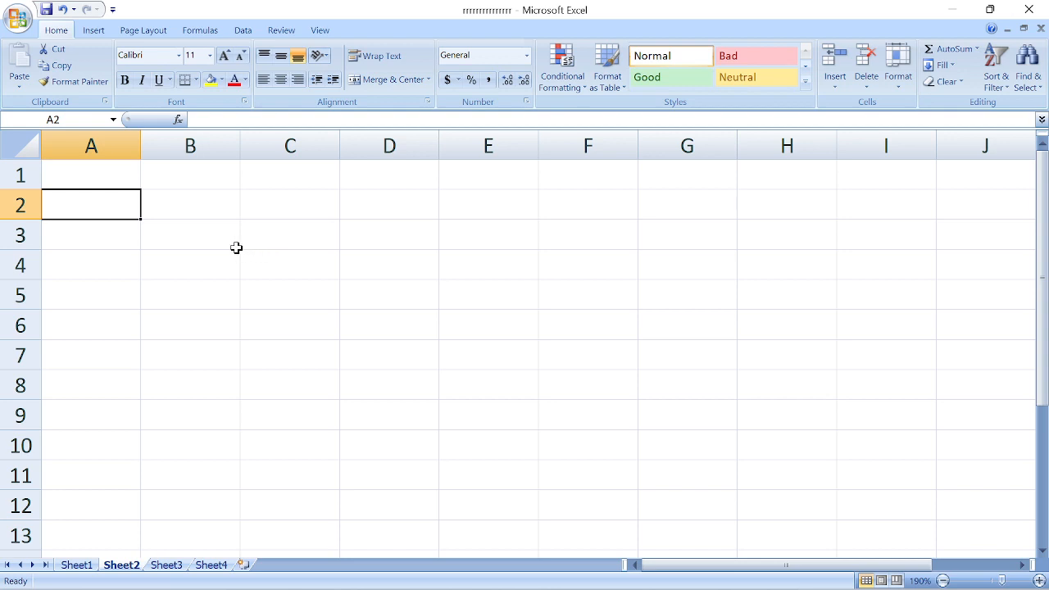
- Select all the cells of Sheet2, and reduce the selection to cell A1
{"action": "left_click", "coordinate": [32, 147]}
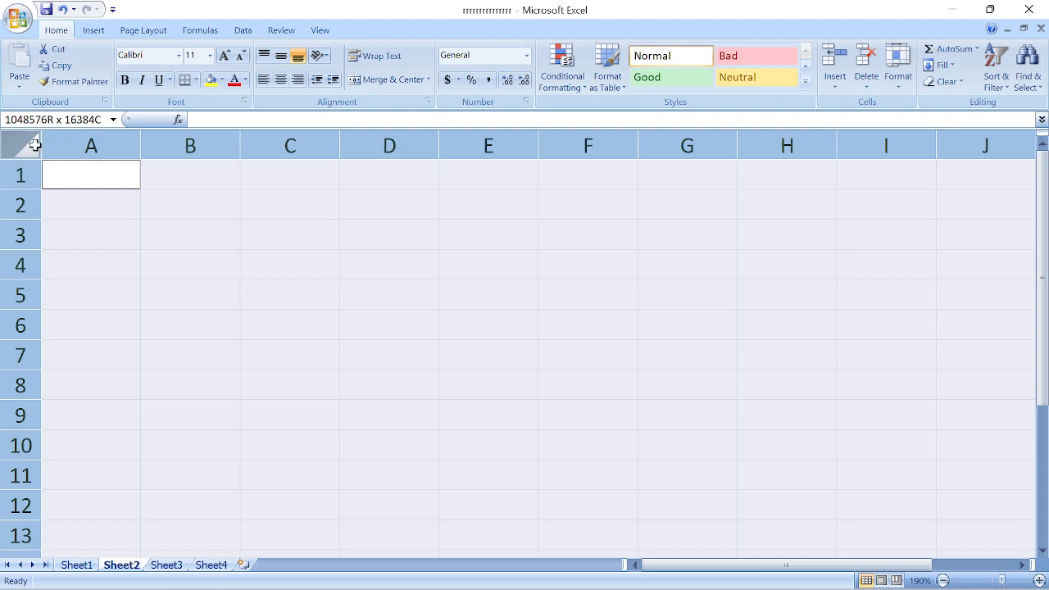
{"action": "left_click", "coordinate": [64, 173]}
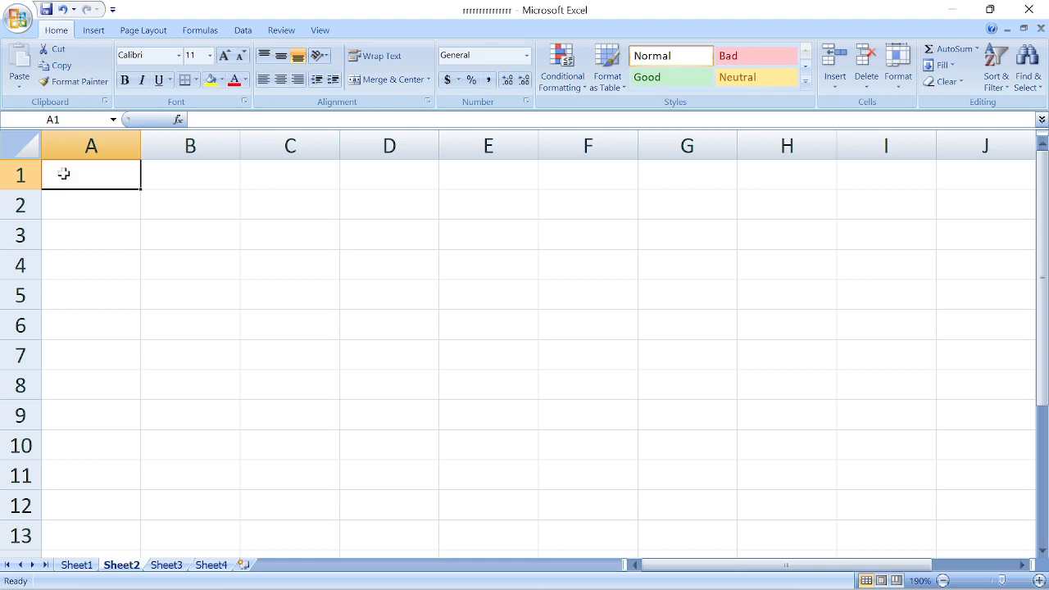
- Jump to the last row and the last column of Sheet2, returning to cell A1 each time
{"action": "key", "text": "ctrl+Down"}
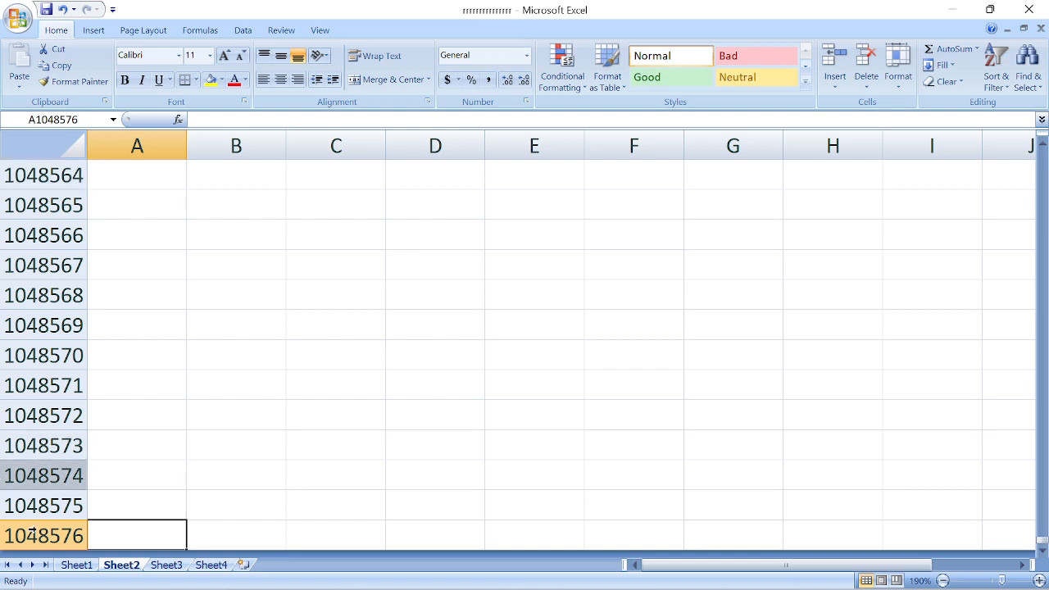
{"action": "left_click", "coordinate": [58, 537]}
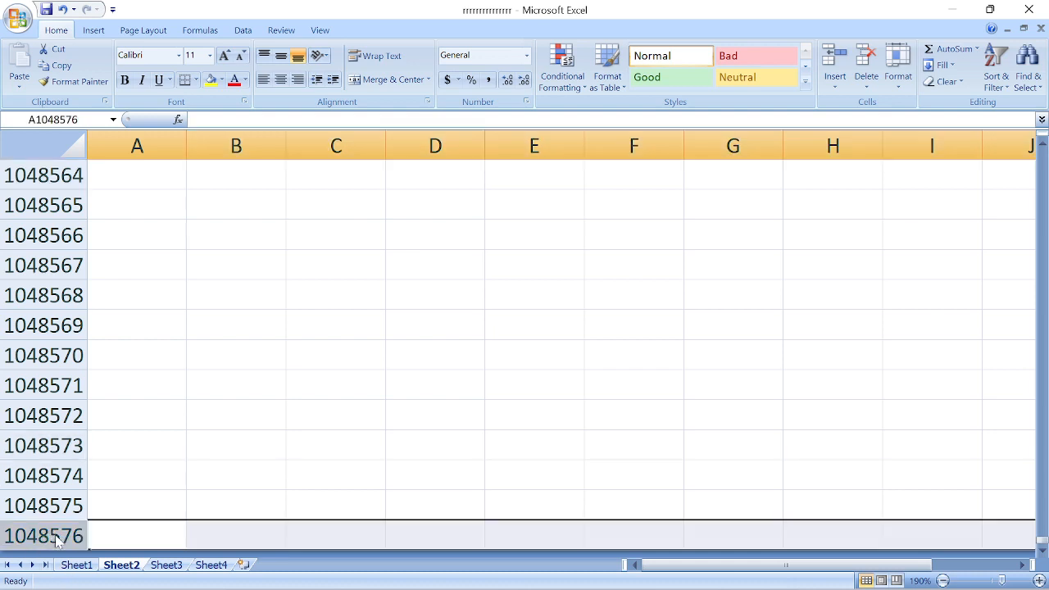
{"action": "left_click", "coordinate": [112, 528]}
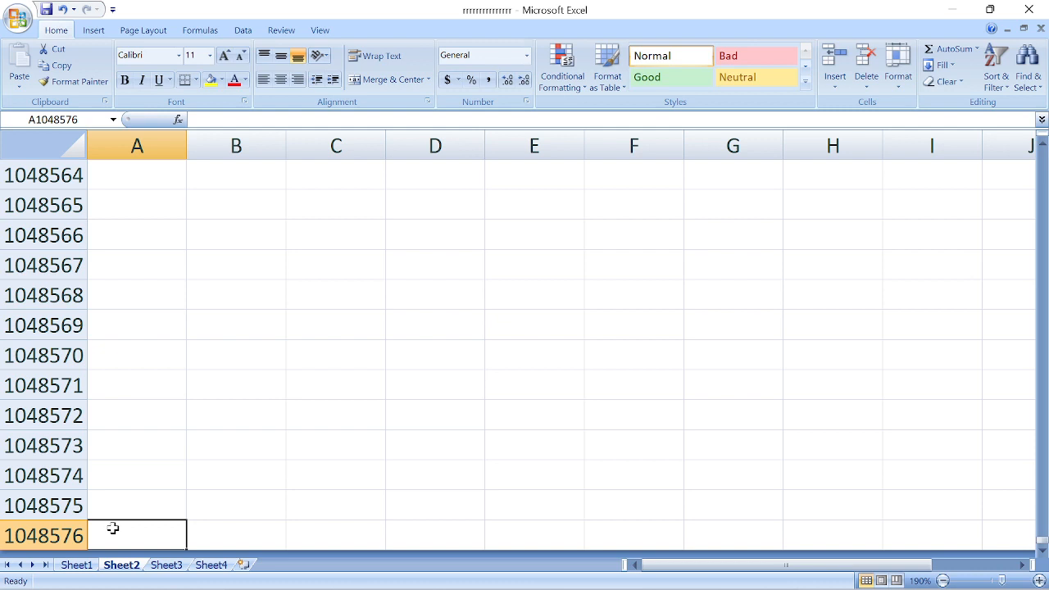
{"action": "key", "text": "ctrl+Home"}
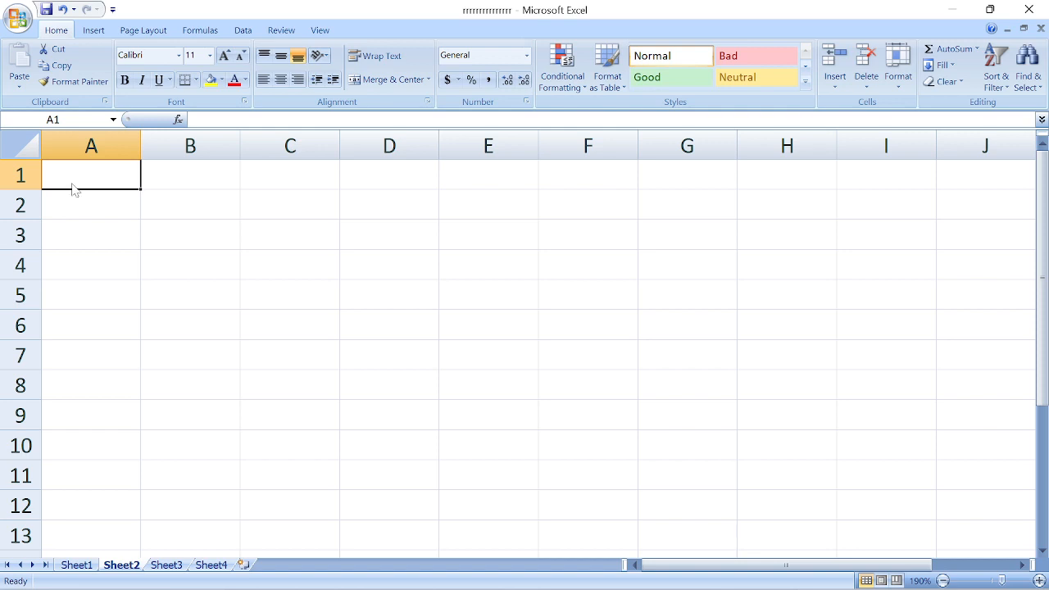
{"action": "key", "text": "ctrl+Right"}
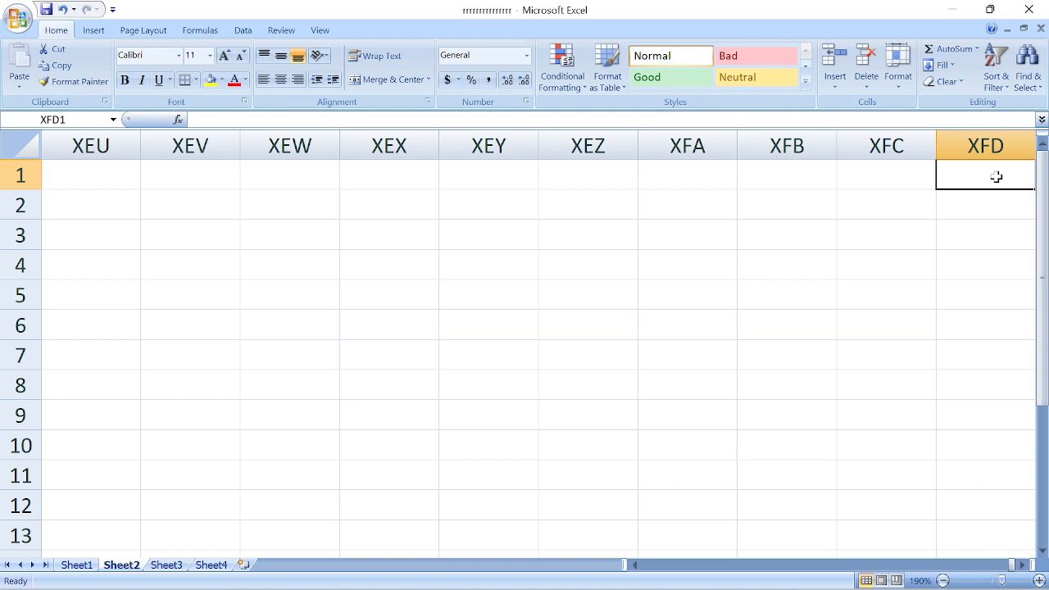
{"action": "key", "text": "ctrl+Home"}
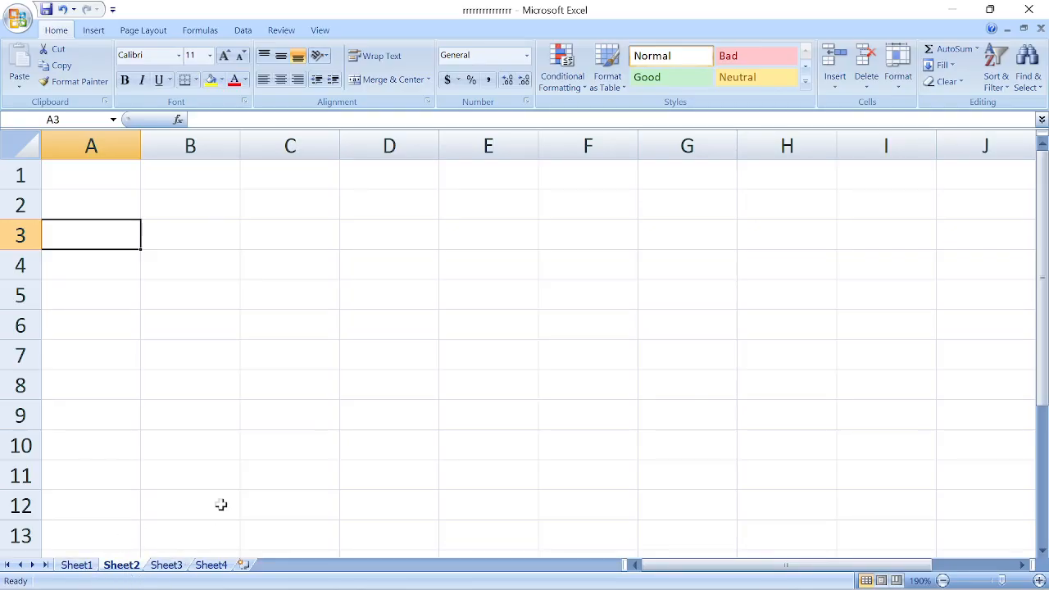
- Step forward through the worksheets from Sheet2 to Sheet4, and go back through them to Sheet1
{"action": "scroll", "coordinate": [221, 499], "scroll_direction": "up", "scroll_amount": 3}
{"action": "scroll", "coordinate": [212, 505], "scroll_direction": "down", "scroll_amount": 1}
{"action": "scroll", "coordinate": [203, 512], "scroll_direction": "down", "scroll_amount": 2}
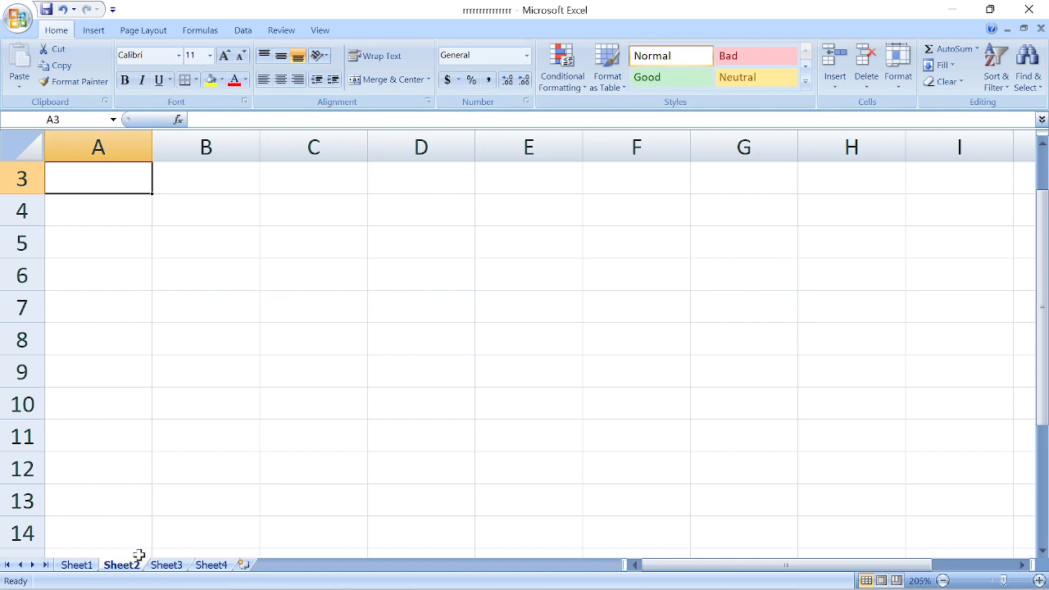
{"action": "key", "text": "ctrl+Page_Down"}
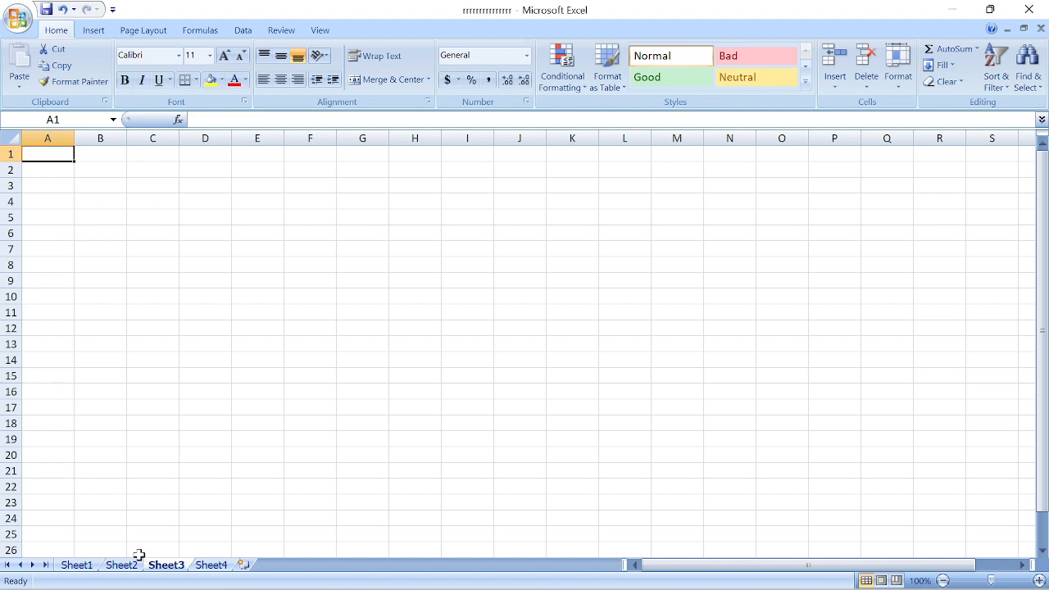
{"action": "key", "text": "ctrl+Page_Down"}
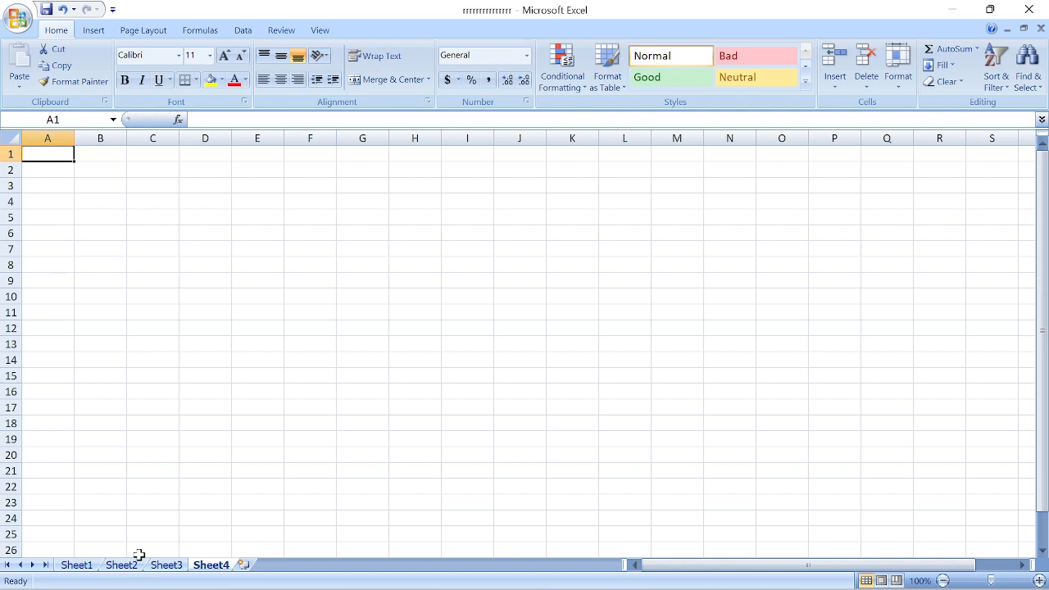
{"action": "key", "text": "ctrl+Page_Up"}
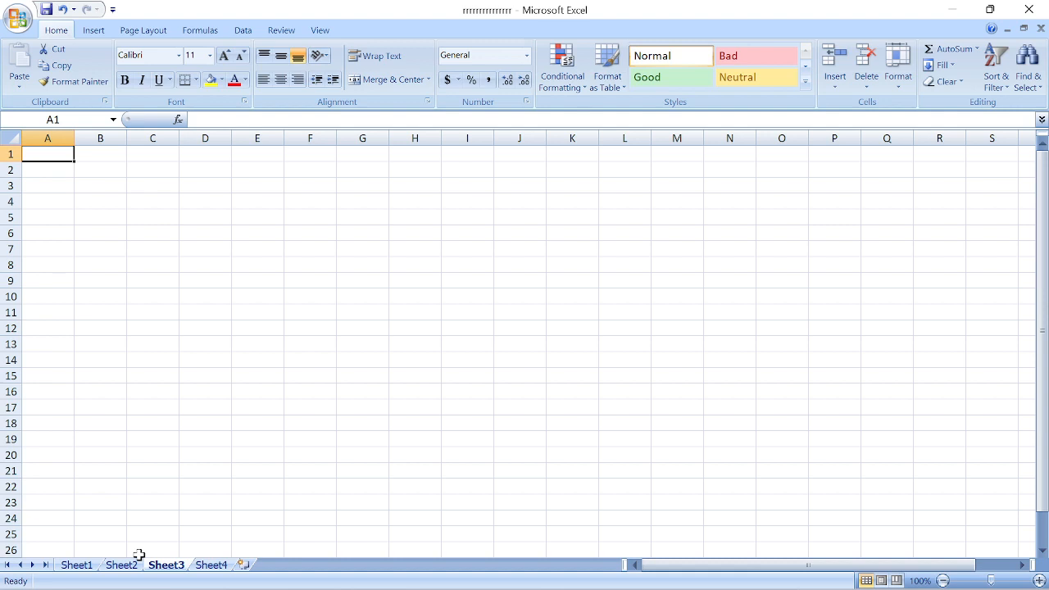
{"action": "key", "text": "ctrl+Page_Up"}
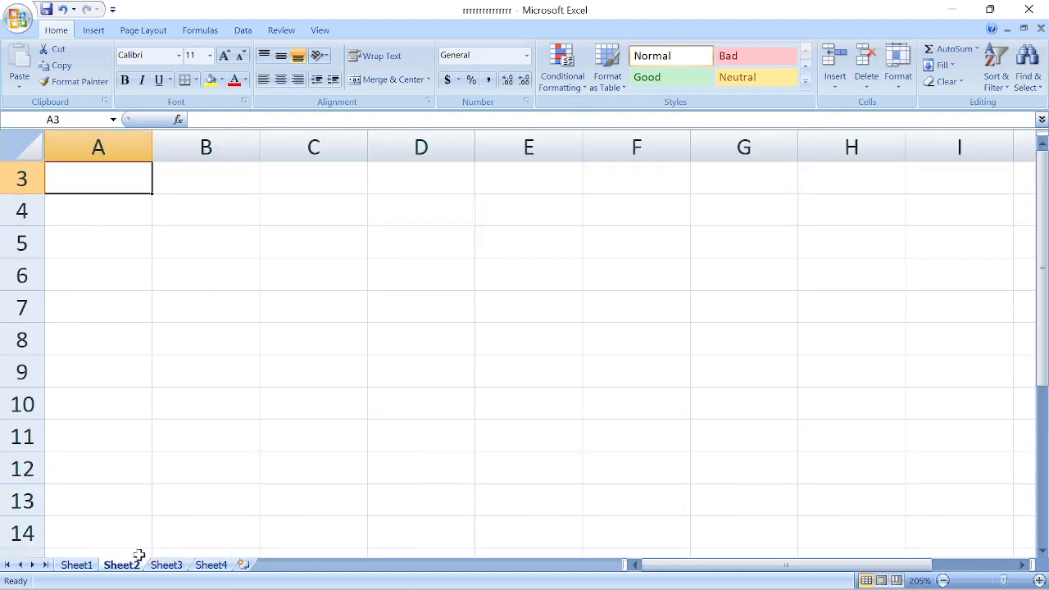
{"action": "key", "text": "ctrl+Page_Up"}
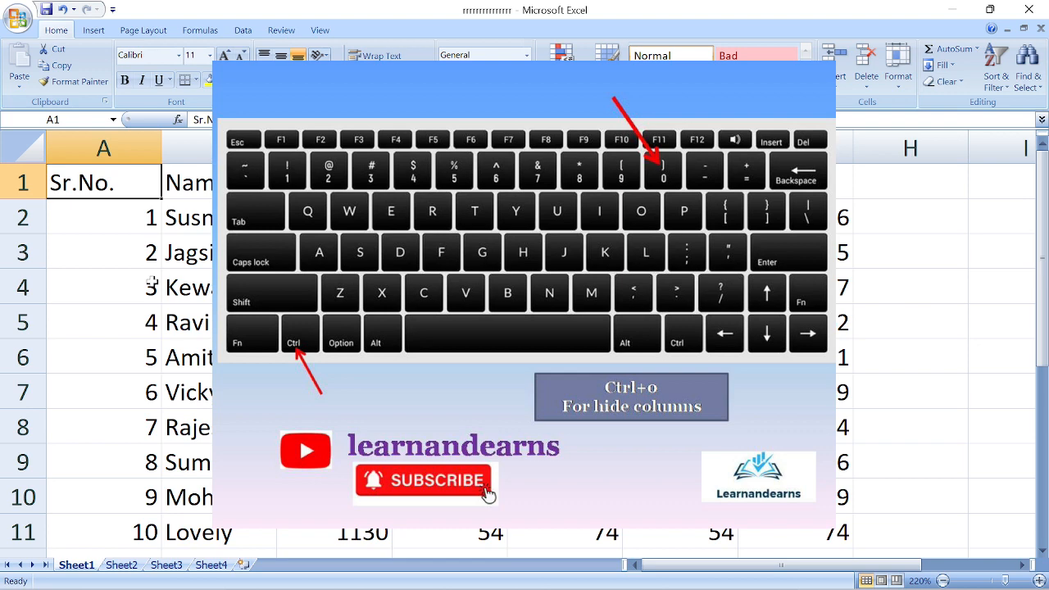
- Hide the Name column from cell B1, and undo the hiding
{"action": "key", "text": "Right"}
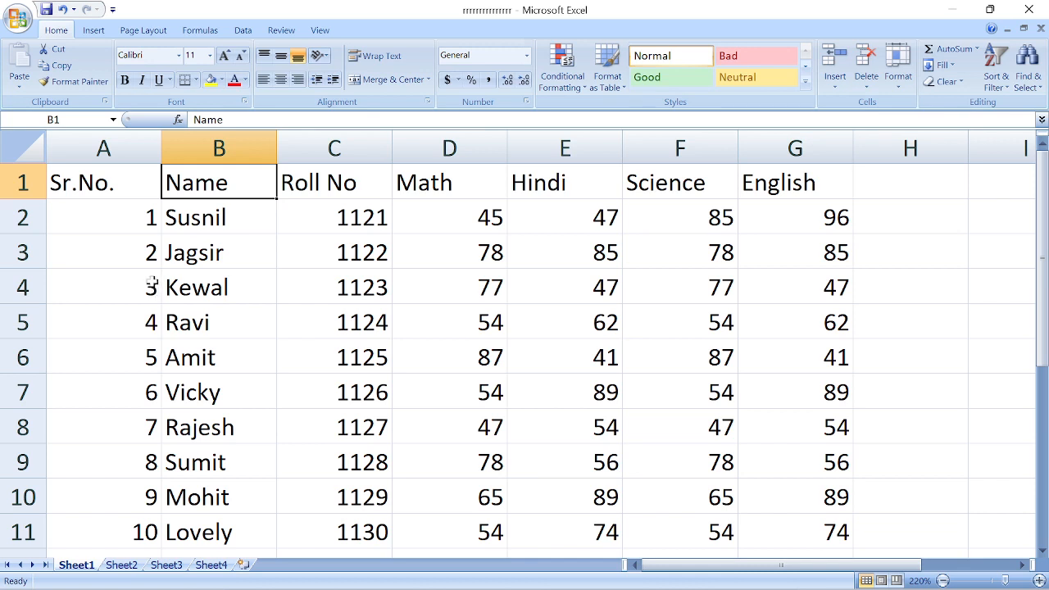
{"action": "key", "text": "ctrl+0"}
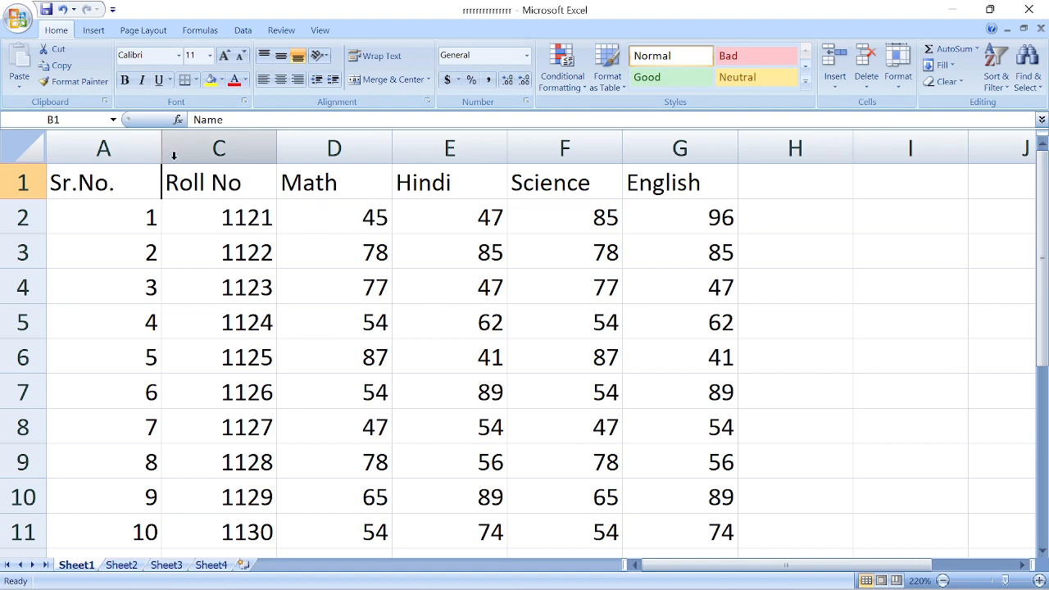
{"action": "key", "text": "ctrl+z"}
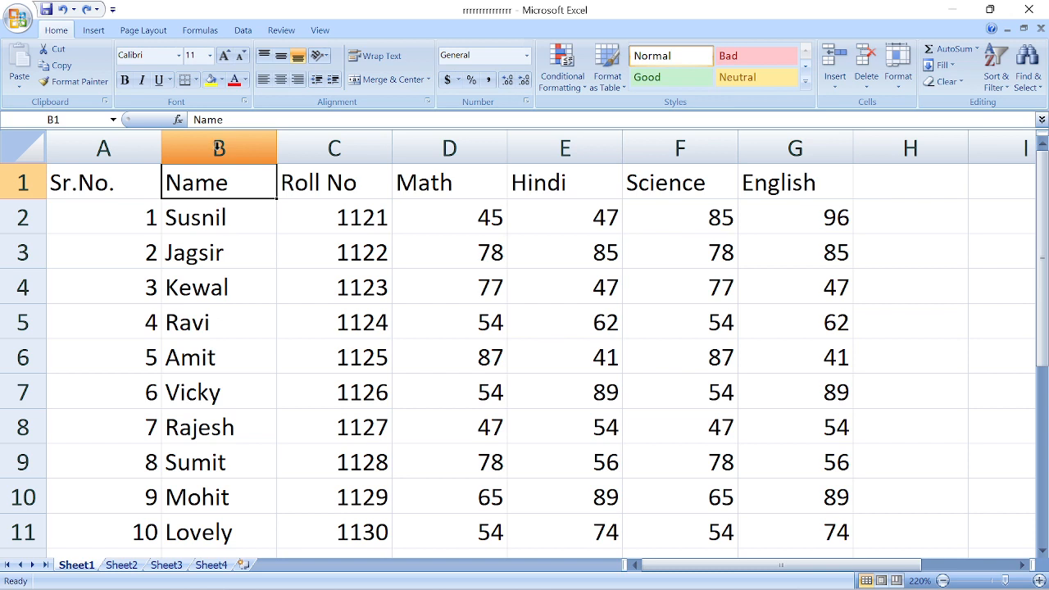
- Hide columns A through C together as one selection, and bring them back
{"action": "left_click", "coordinate": [109, 141]}
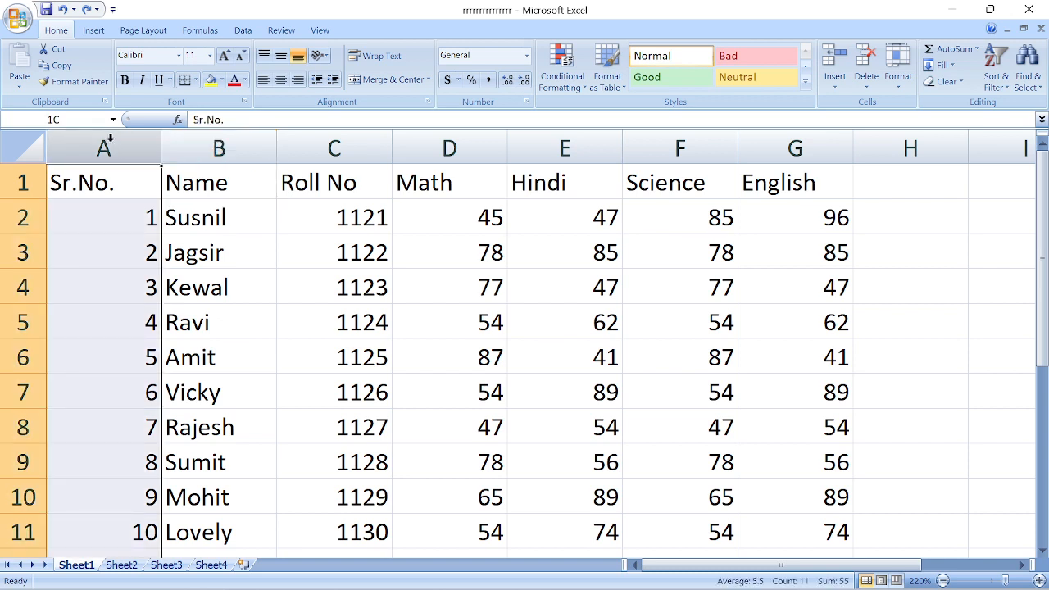
{"action": "mouse_move", "coordinate": [109, 141]}
{"action": "left_mouse_down"}
{"action": "mouse_move", "coordinate": [173, 151]}
{"action": "mouse_move", "coordinate": [295, 140]}
{"action": "left_mouse_up"}
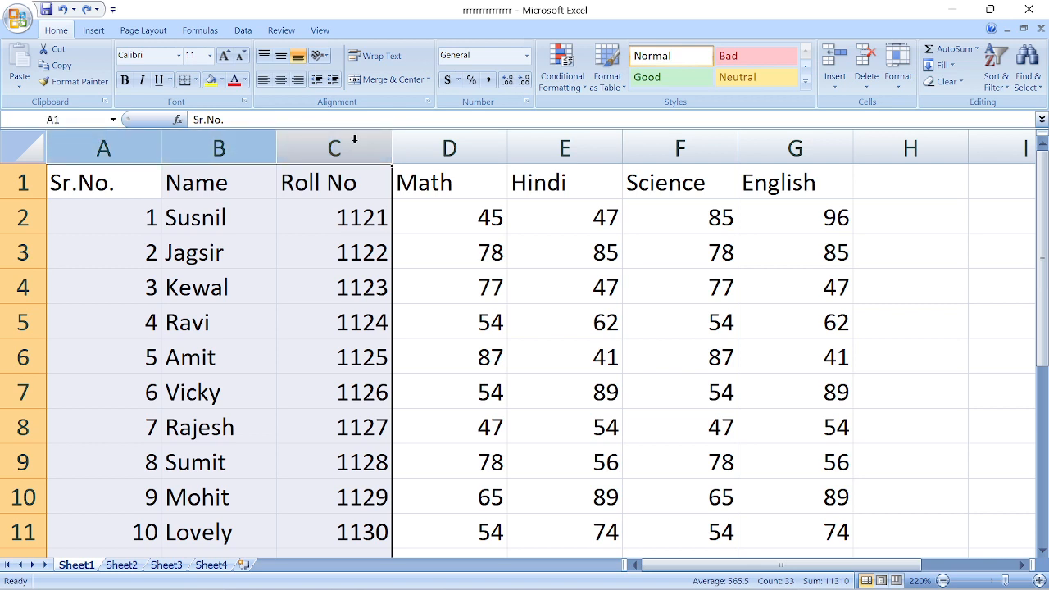
{"action": "scroll", "coordinate": [353, 145], "scroll_direction": "right", "scroll_amount": 3}
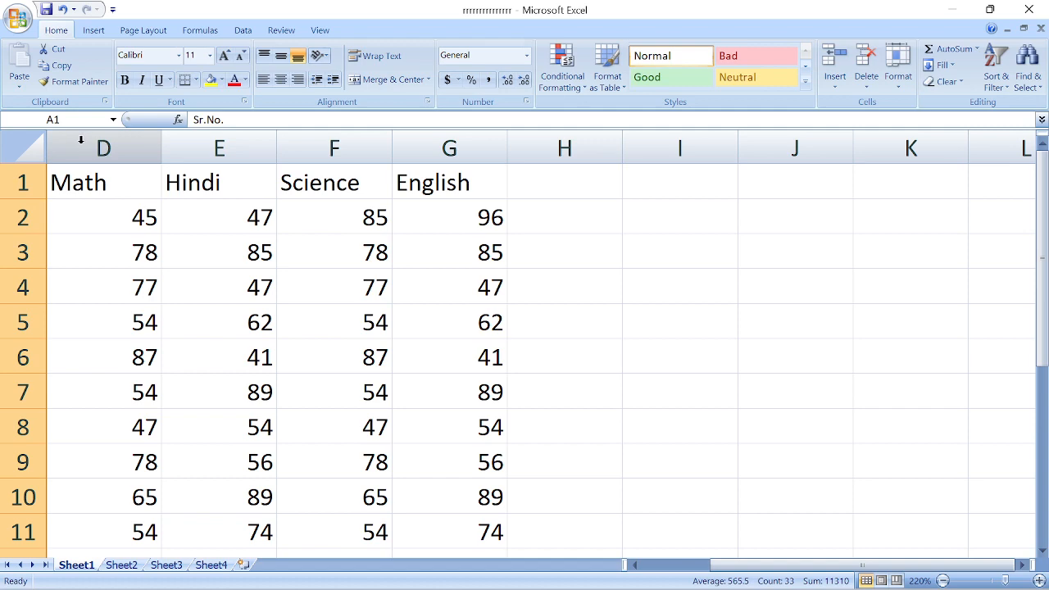
{"action": "scroll", "coordinate": [599, 386], "scroll_direction": "left", "scroll_amount": 3}
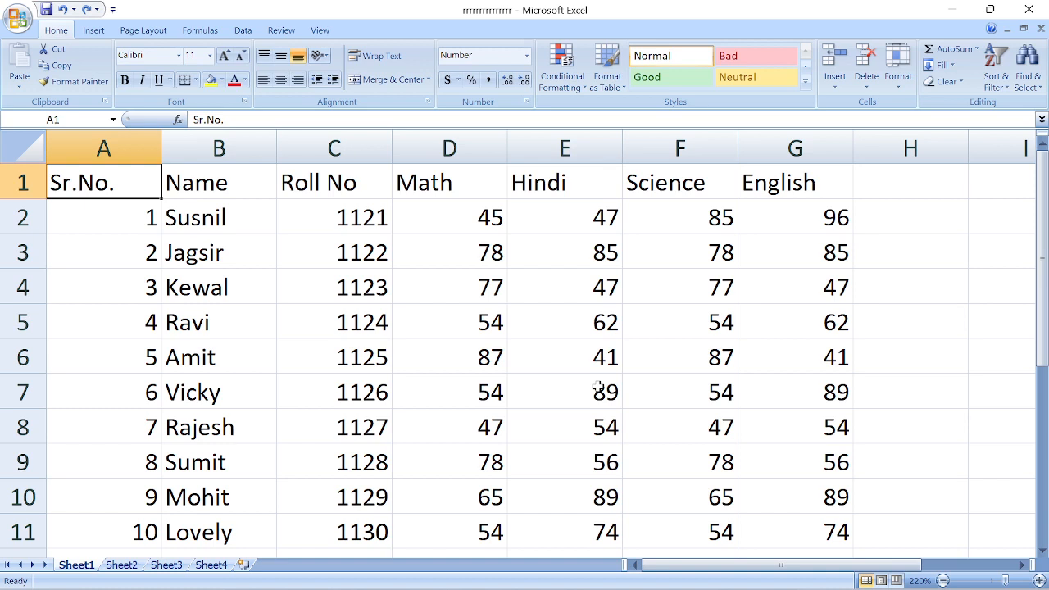
- Hide the header row with cell A1 selected, and restore the row
{"action": "key", "text": "Down"}
{"action": "key", "text": "Up"}
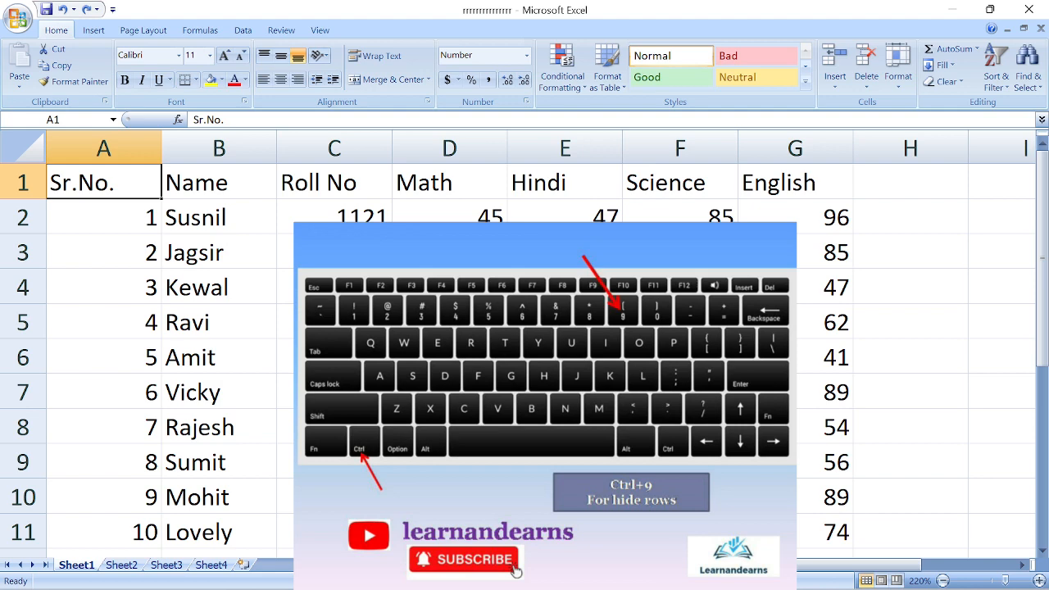
{"action": "key", "text": "ctrl+9"}
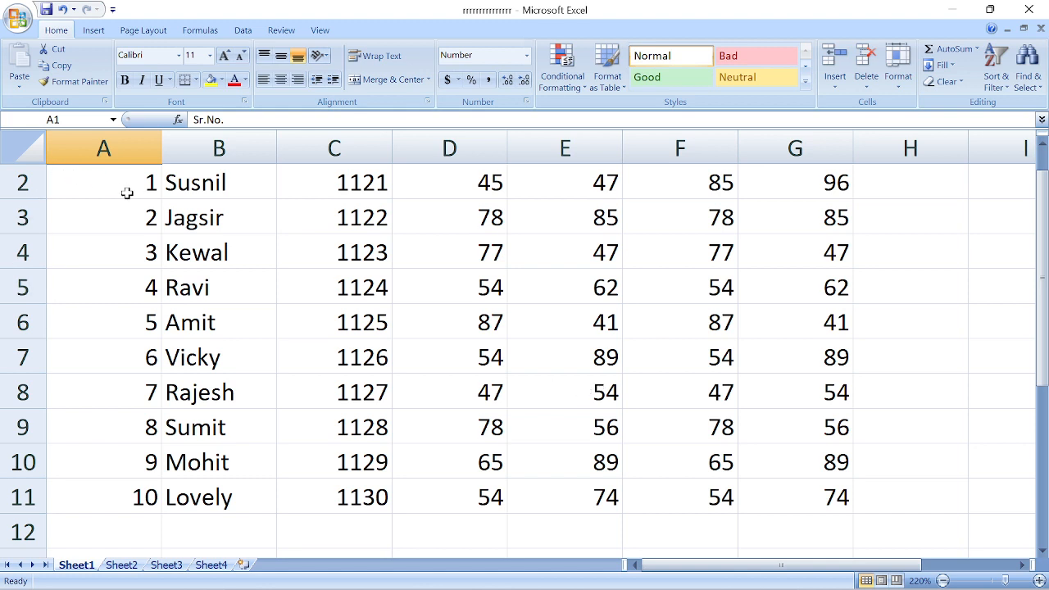
{"action": "scroll", "coordinate": [127, 193], "scroll_direction": "up", "scroll_amount": 1}
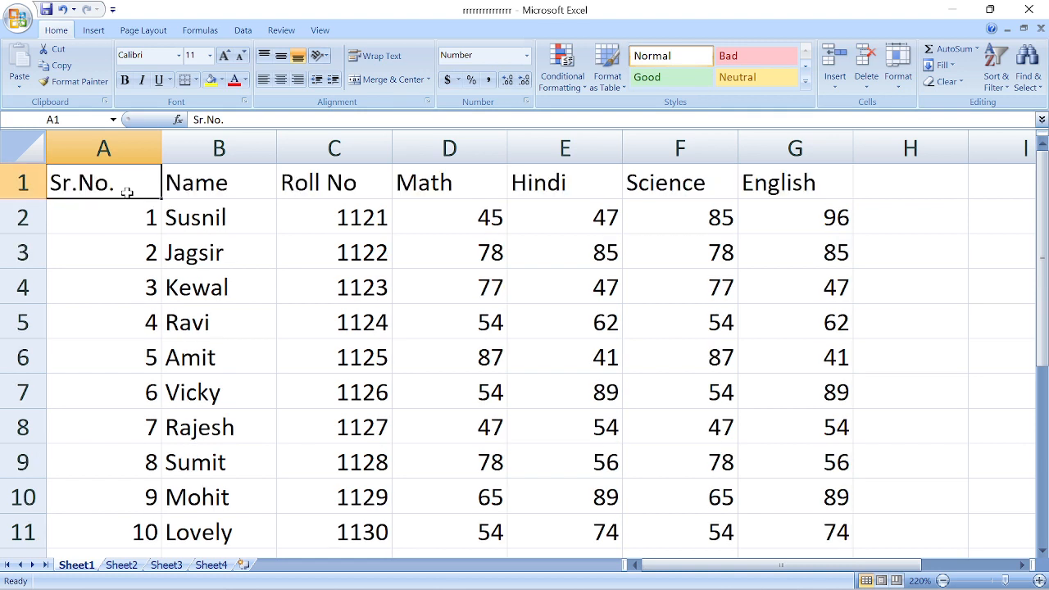
- Repeat hiding row 1 from cell A1 after trying out row and cell selections, and restore it
{"action": "left_click", "coordinate": [23, 182]}
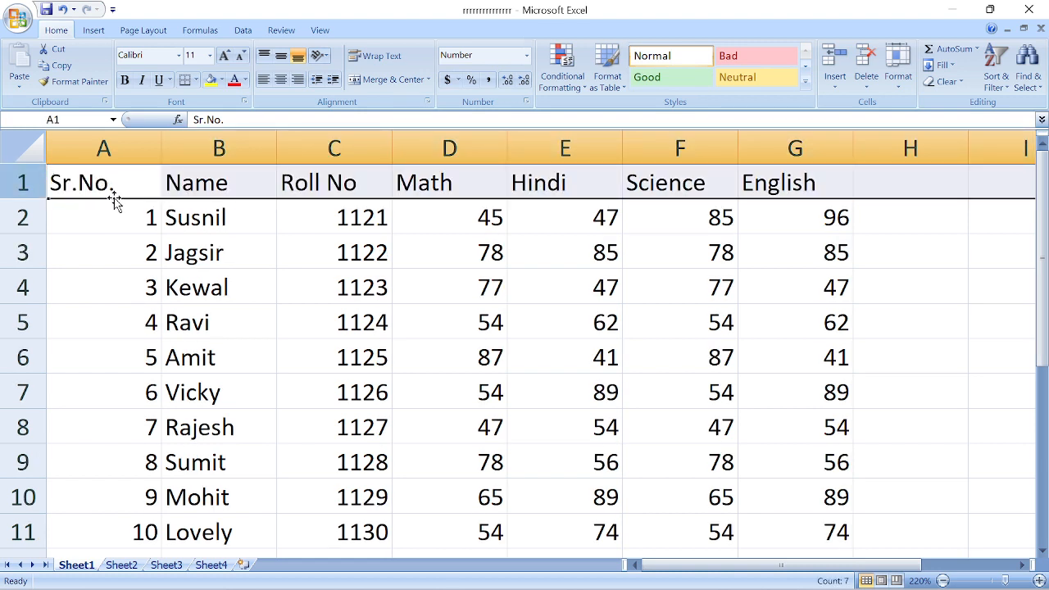
{"action": "left_click", "coordinate": [105, 215]}
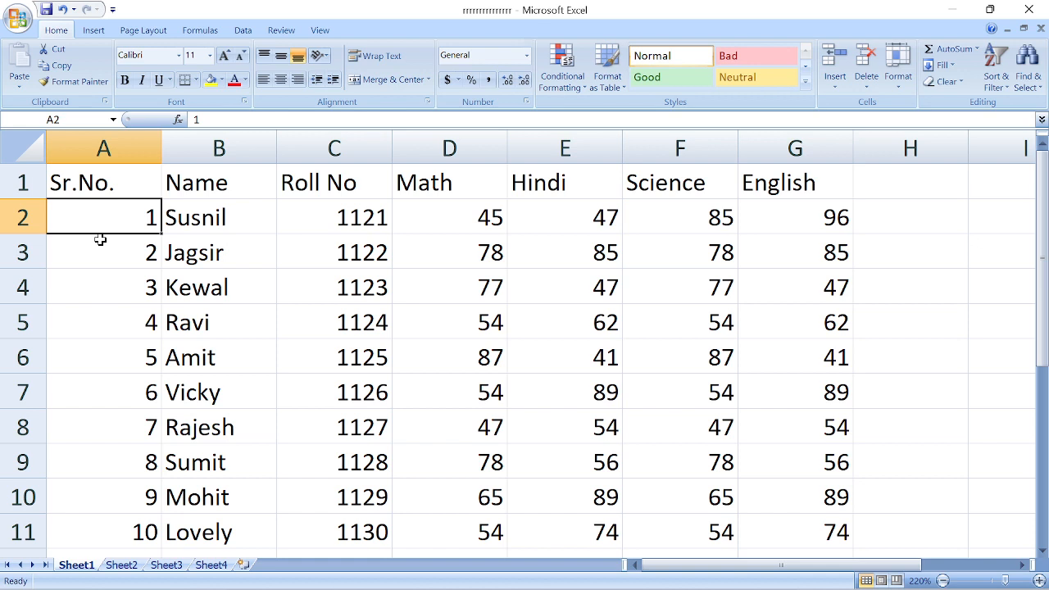
{"action": "key", "text": "Up"}
{"action": "left_click", "coordinate": [28, 182]}
{"action": "left_click", "coordinate": [103, 189]}
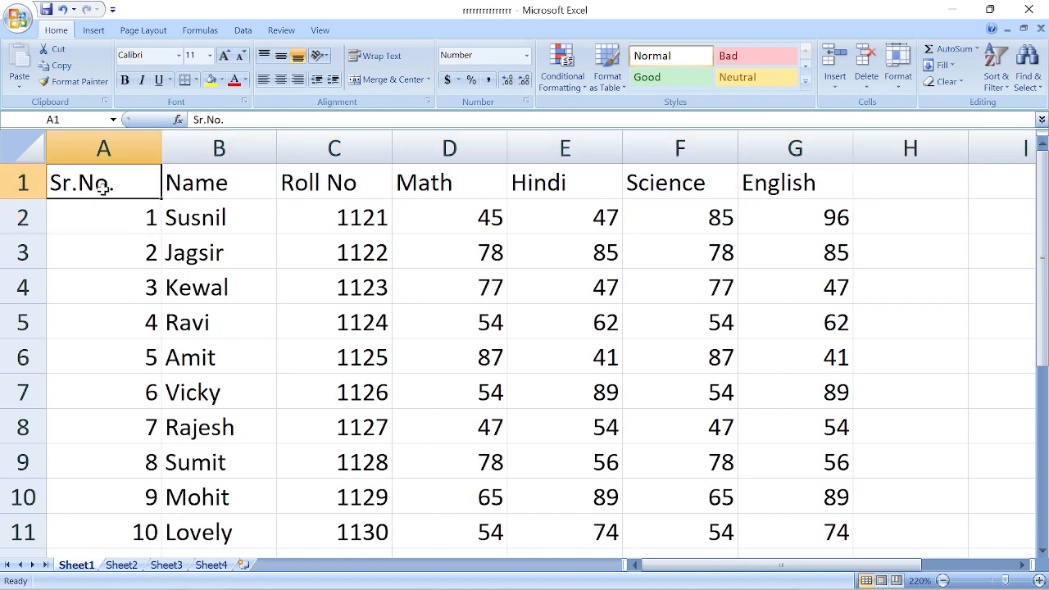
{"action": "scroll", "coordinate": [103, 188], "scroll_direction": "down", "scroll_amount": 1}
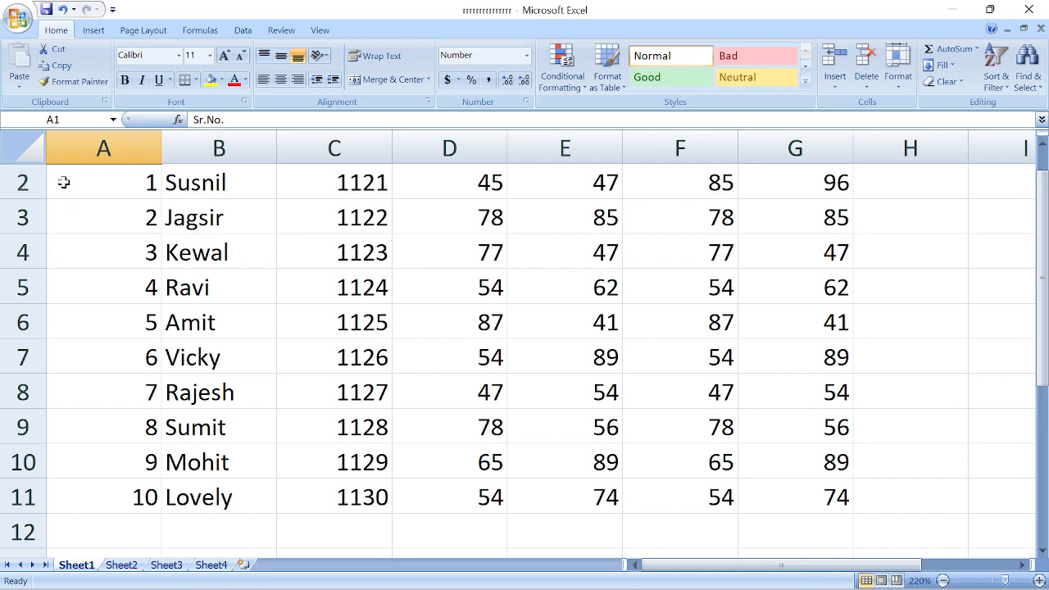
{"action": "scroll", "coordinate": [66, 186], "scroll_direction": "up", "scroll_amount": 1}
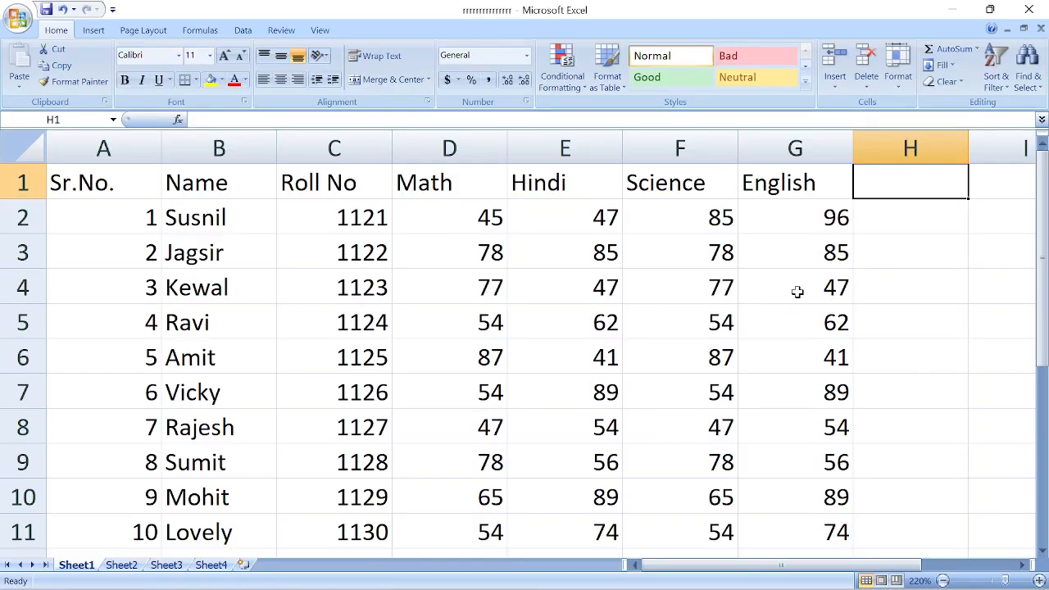
{"action": "key", "text": "Down"}
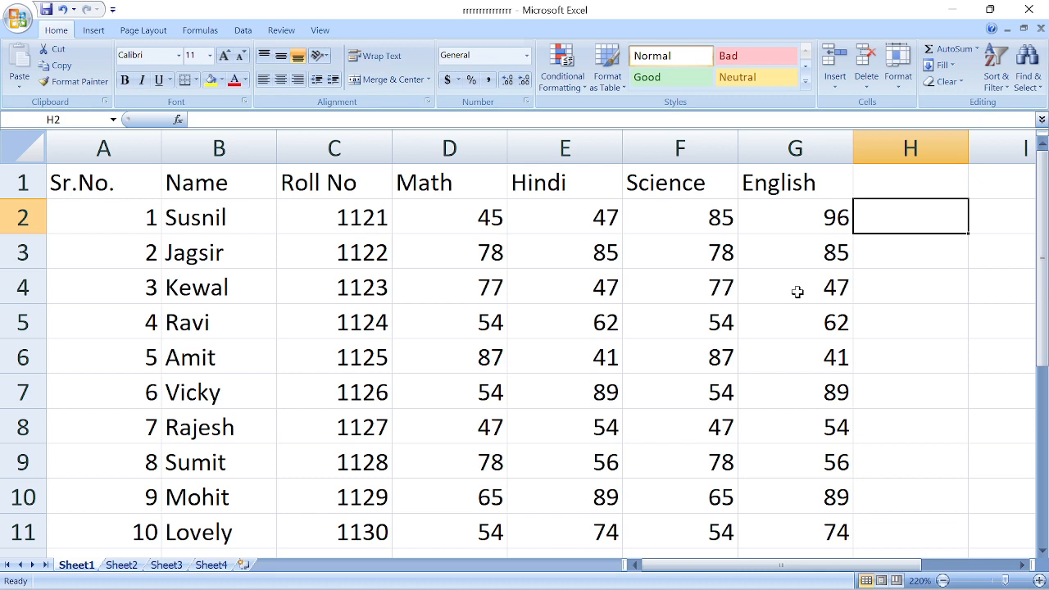
{"action": "key", "text": "Up"}
{"action": "key", "text": "Down"}
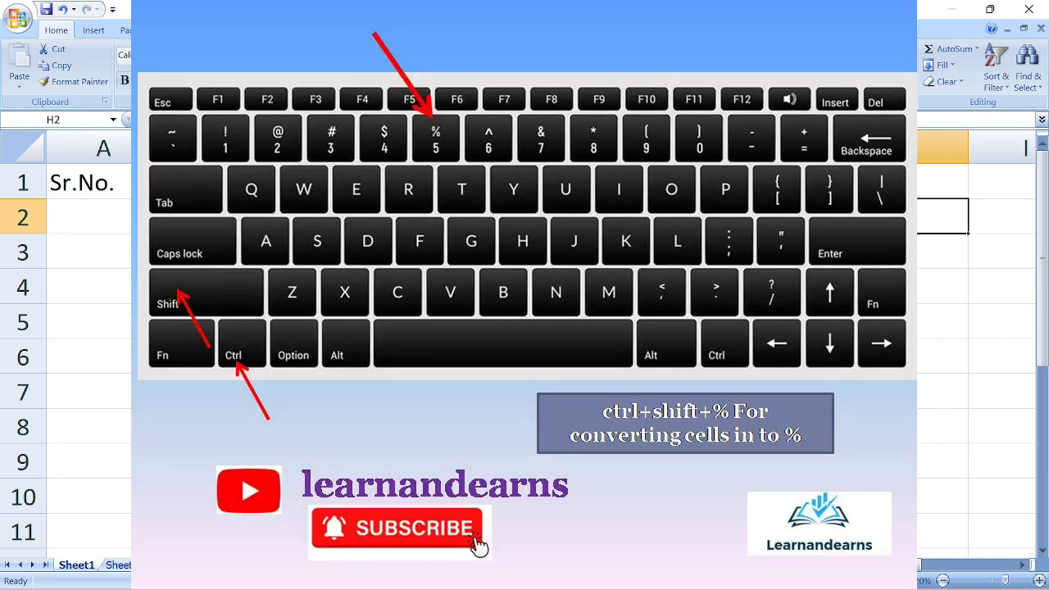
- Apply the percentage number format to cells H1 through H10
{"action": "left_click", "coordinate": [911, 181]}
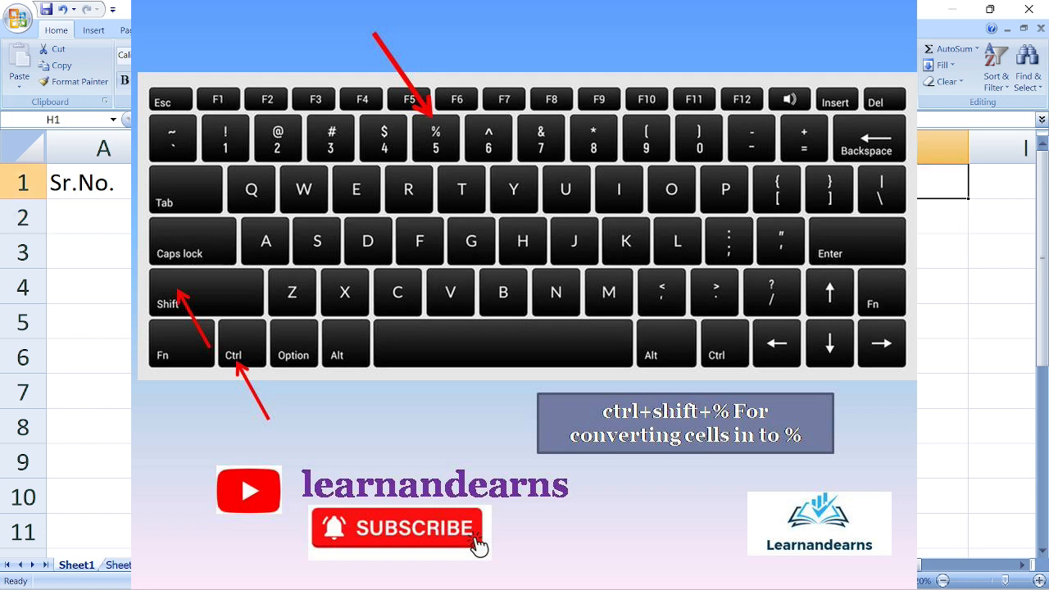
{"action": "key", "text": "shift+Down"}
{"action": "key", "text": "shift+Down"}
{"action": "key", "text": "shift+Down"}
{"action": "key", "text": "shift+Down"}
{"action": "key", "text": "shift+Down"}
{"action": "key", "text": "shift+Down"}
{"action": "key", "text": "shift+Down"}
{"action": "key", "text": "shift+Down"}
{"action": "key", "text": "shift+Down"}
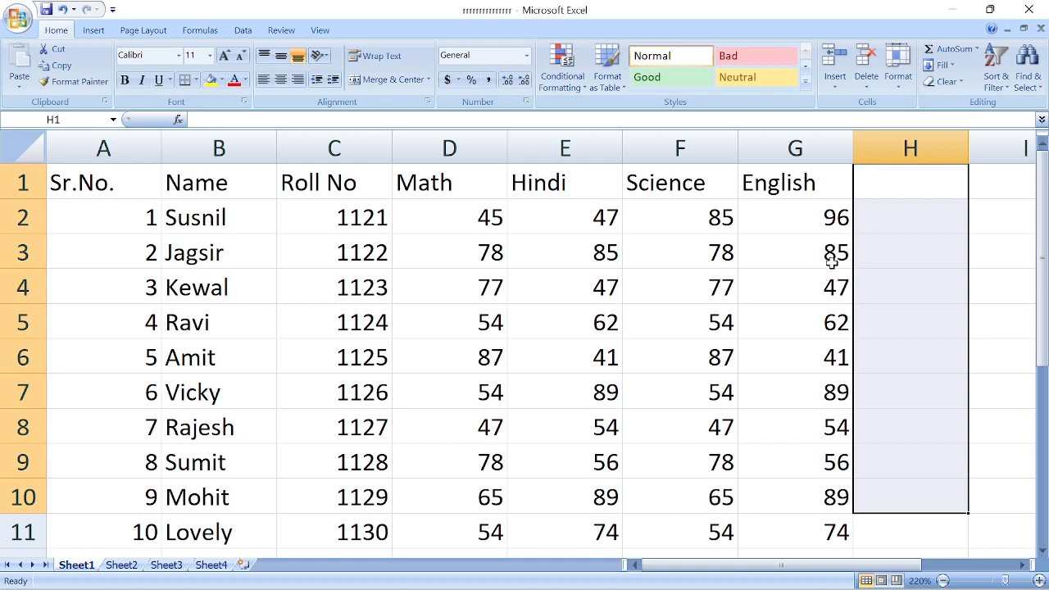
{"action": "key", "text": "ctrl+shift+5"}
{"action": "key", "text": "Right"}
{"action": "key", "text": "Left"}
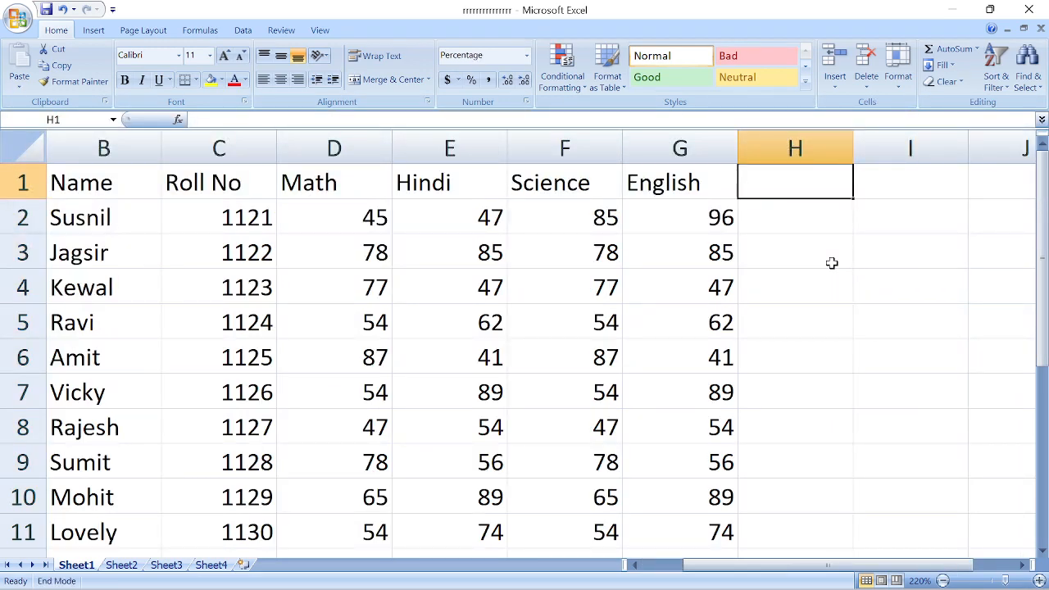
{"action": "key", "text": "Left"}
{"action": "key", "text": "Right"}
- Enter 14, 25, 26, 27, 28 and 29 as percentages in cells H1 through H6
{"action": "type", "text": "14"}
{"action": "key", "text": "Return"}
{"action": "key", "text": "Up"}
{"action": "key", "text": "Down"}
{"action": "type", "text": "25"}
{"action": "key", "text": "Return"}
{"action": "type", "text": "26"}
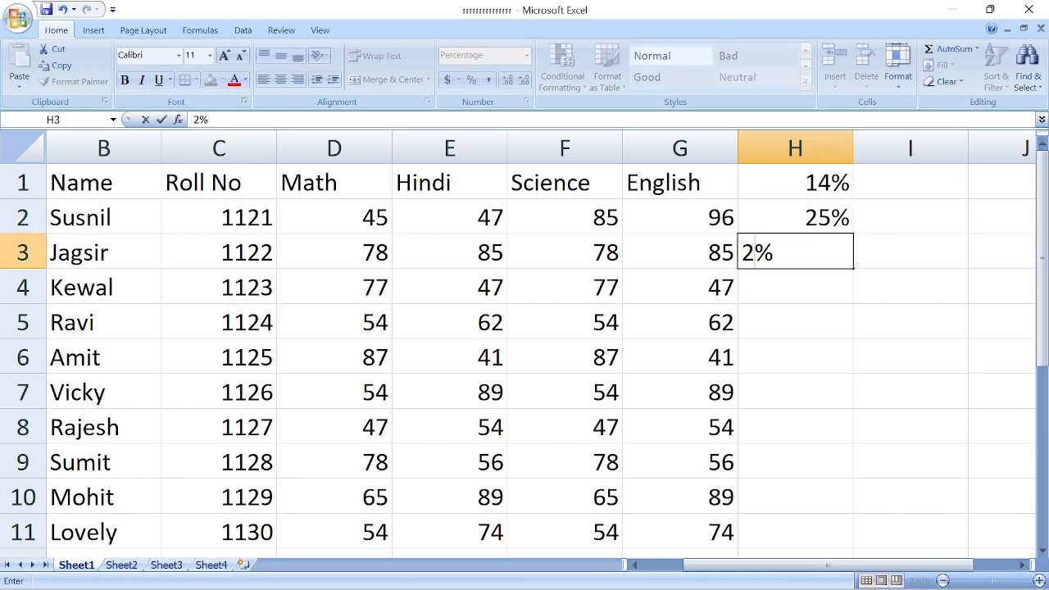
{"action": "key", "text": "Return"}
{"action": "type", "text": "27"}
{"action": "key", "text": "Return"}
{"action": "type", "text": "28"}
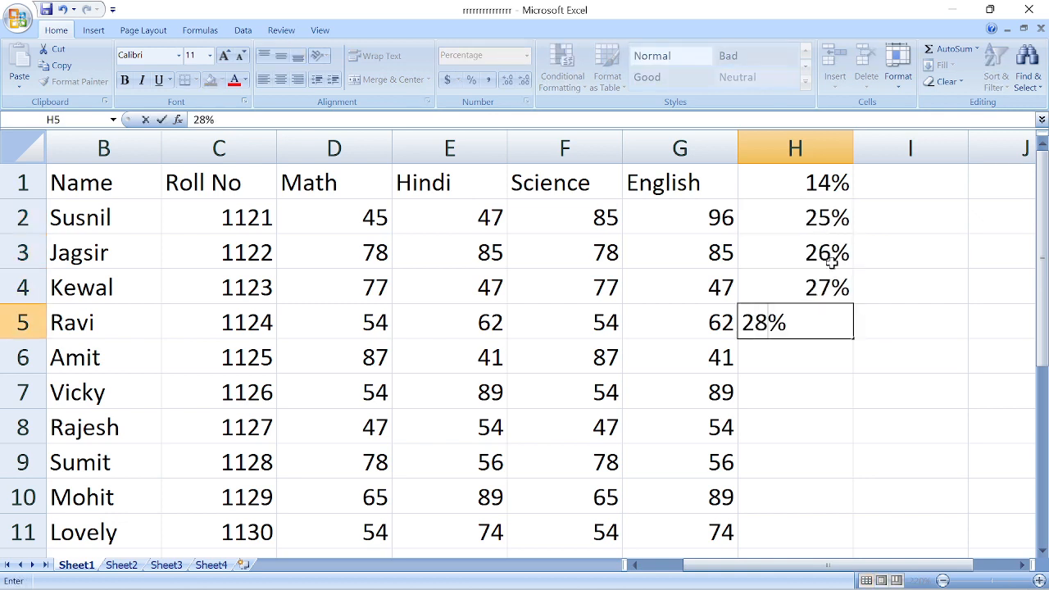
{"action": "key", "text": "Return"}
{"action": "type", "text": "29"}
{"action": "key", "text": "Return"}
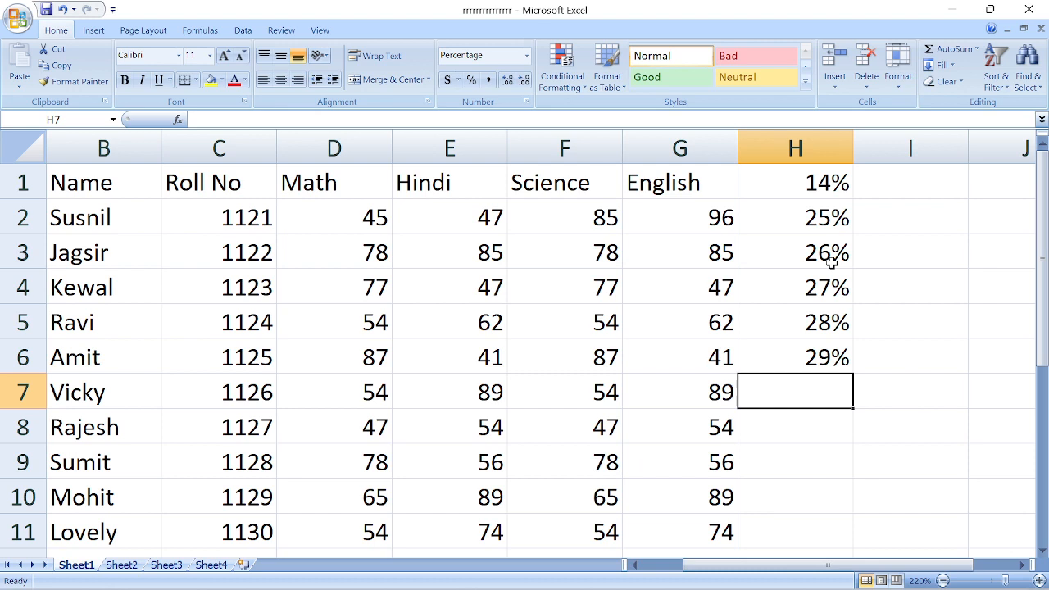
{"action": "key", "text": "Up"}
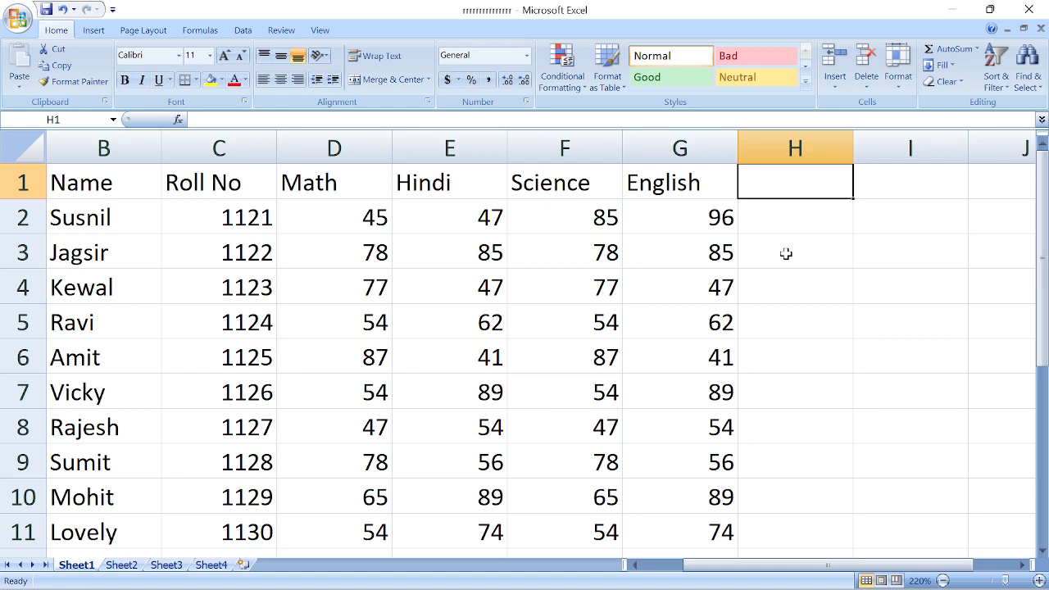
- Enter 1 in cell H1 and format it as a day-month-year date
{"action": "type", "text": "1"}
{"action": "key", "text": "Return"}
{"action": "key", "text": "Up"}
{"action": "key", "text": "ctrl+shift+3"}
{"action": "key", "text": "Down"}
{"action": "key", "text": "Up"}
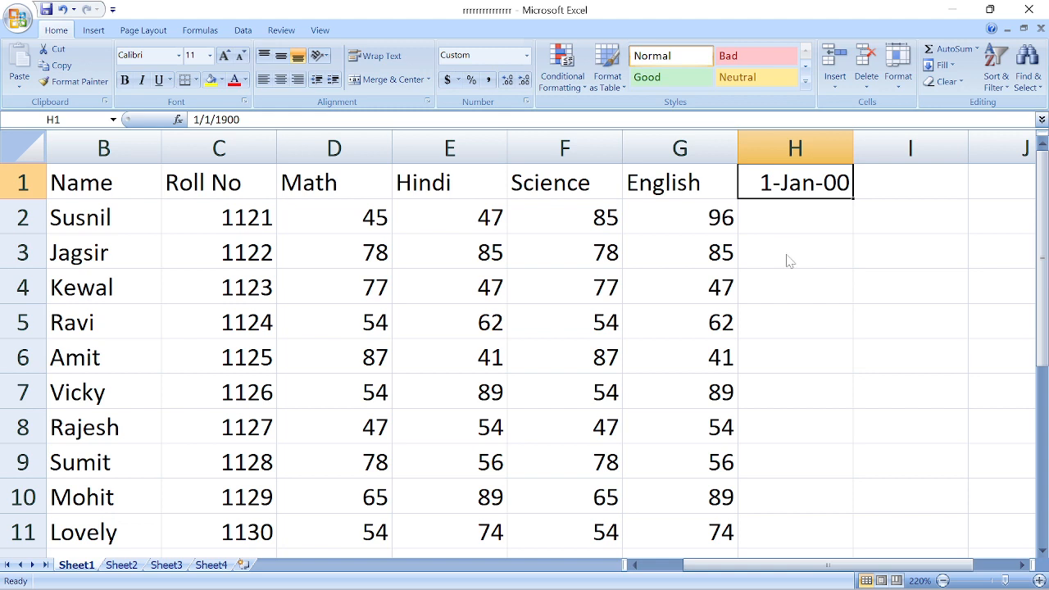
- Enter 28 in cell H2 and convert it to the day-month-year date format
{"action": "key", "text": "Down"}
{"action": "key", "text": "Down"}
{"action": "key", "text": "Up"}
{"action": "type", "text": "28"}
{"action": "key", "text": "Return"}
{"action": "key", "text": "Up"}
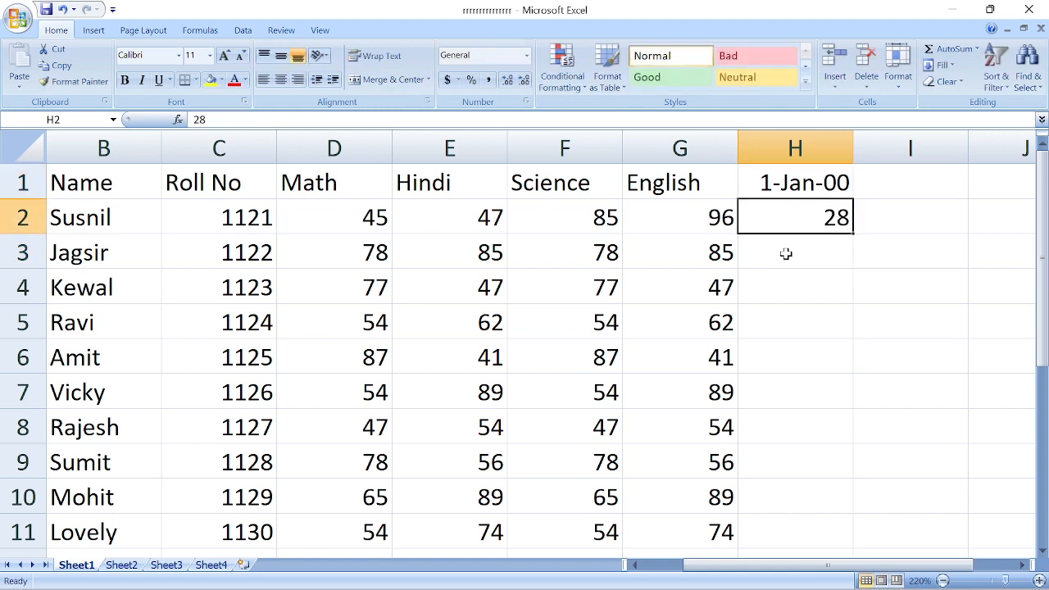
{"action": "key", "text": "ctrl+shift+3"}
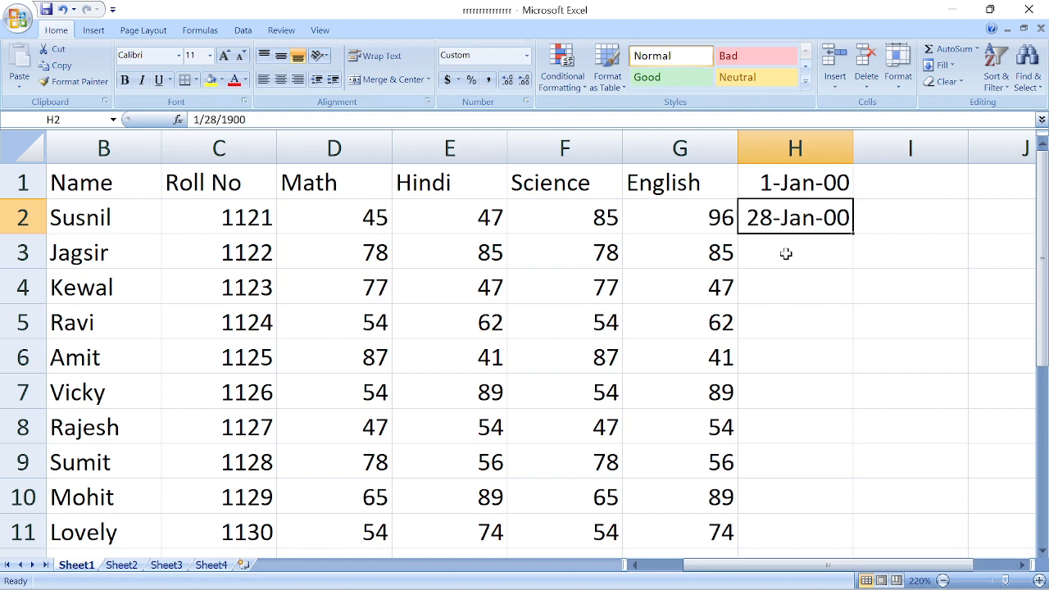
{"action": "key", "text": "Down"}
{"action": "key", "text": "Up"}
- Enter the formula =44940 in cell H4 and apply the day-month-year date format
{"action": "key", "text": "Down"}
{"action": "key", "text": "Down"}
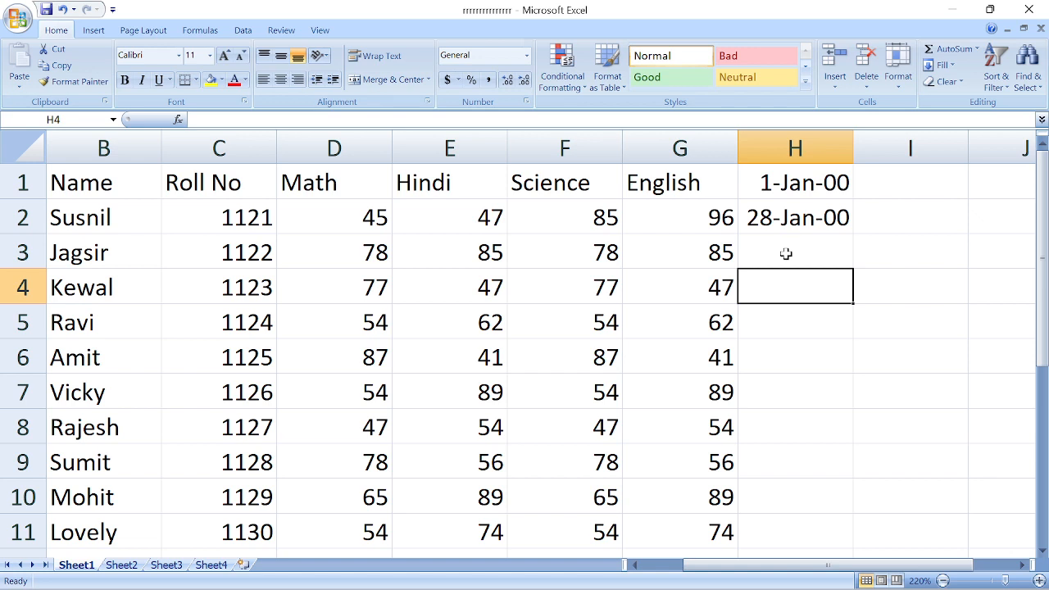
{"action": "type", "text": "="}
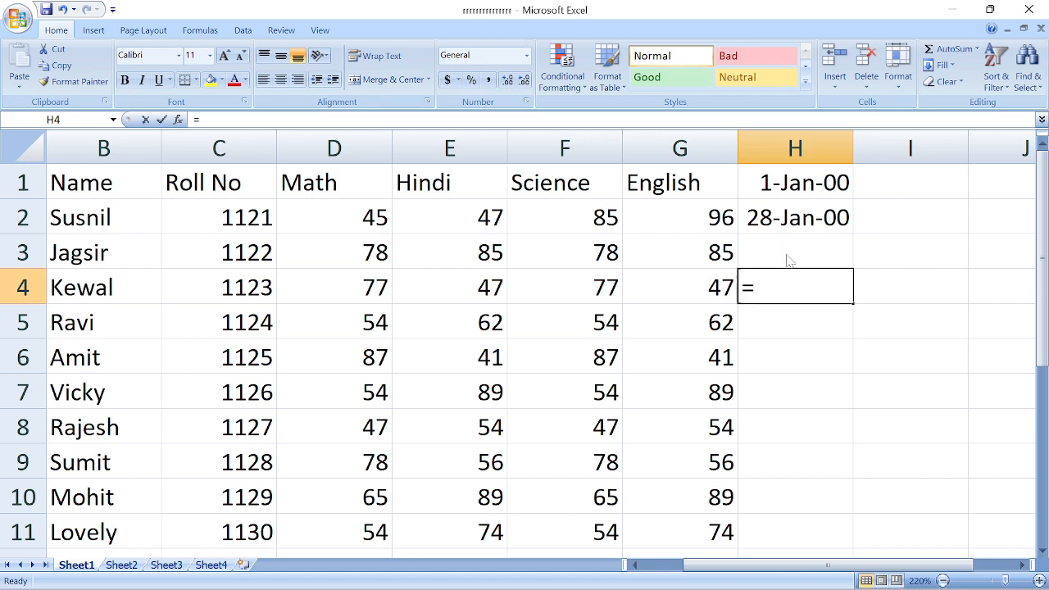
{"action": "type", "text": "44940"}
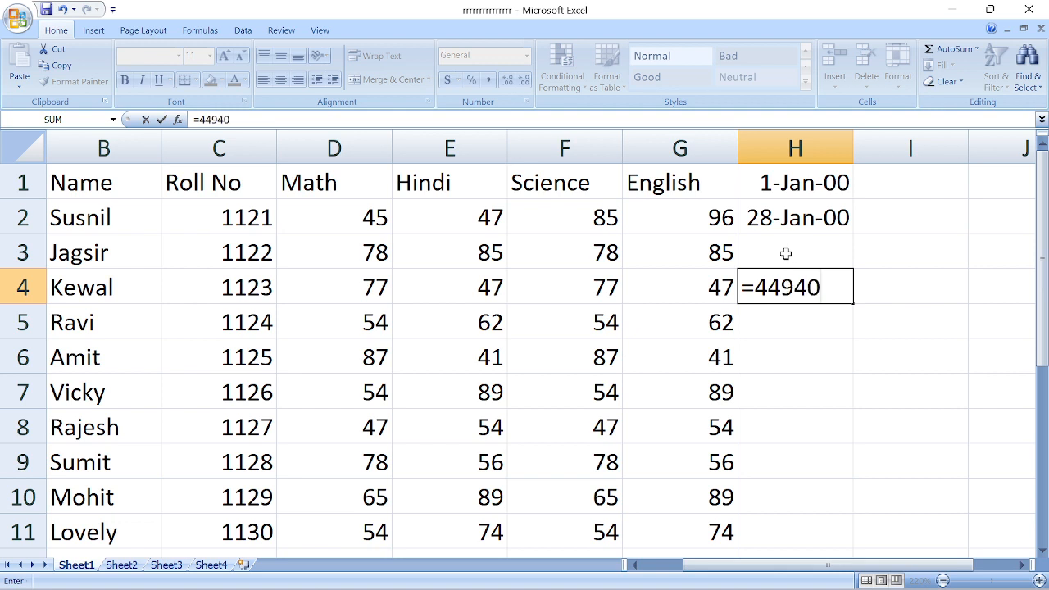
{"action": "key", "text": "ctrl+Return"}
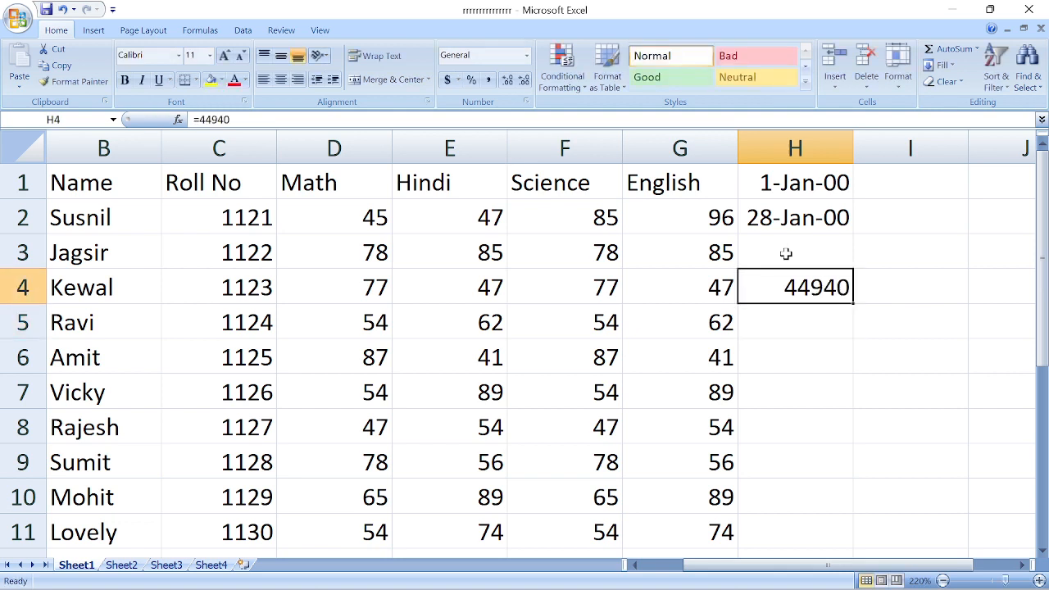
{"action": "key", "text": "ctrl+shift+3"}
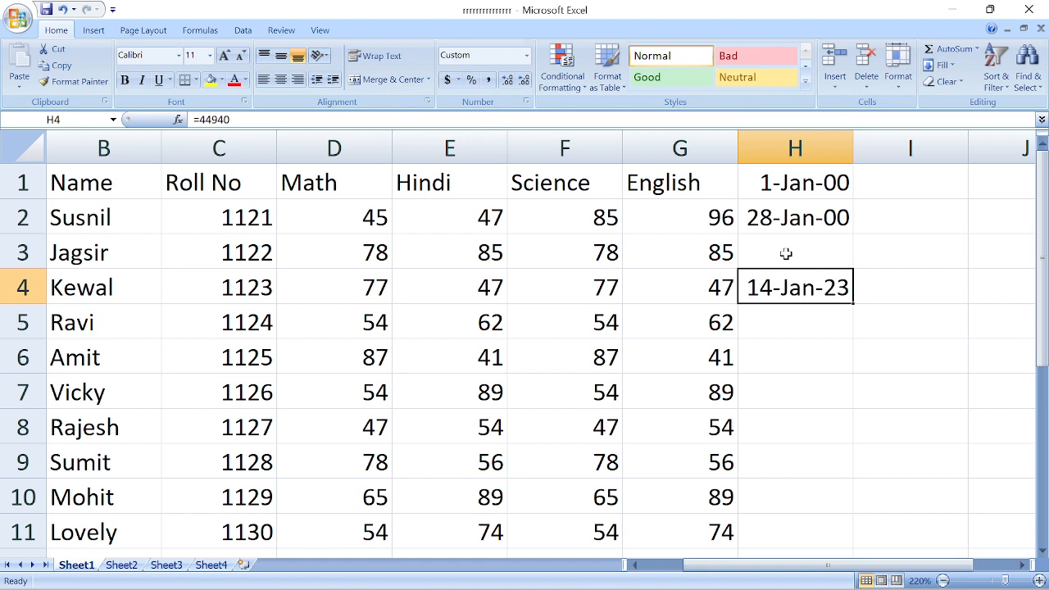
{"action": "key", "text": "Return"}
{"action": "key", "text": "Up"}
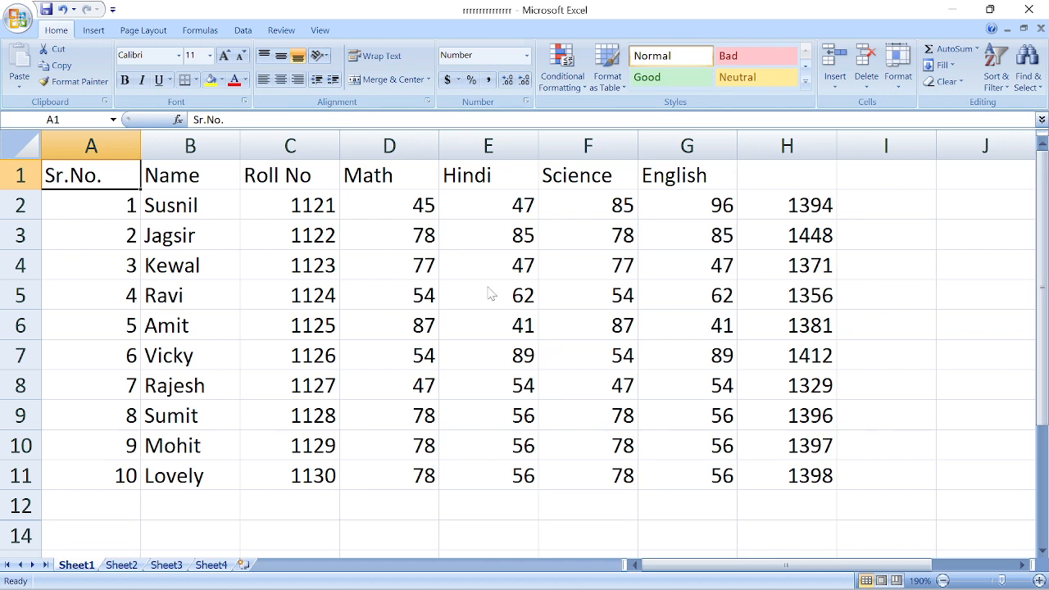
- Select the student marks range A1:H11 and start creating a table from it
{"action": "key", "text": "shift+Down"}
{"action": "key", "text": "shift+Down"}
{"action": "key", "text": "shift+Down"}
{"action": "key", "text": "shift+Down"}
{"action": "key", "text": "shift+Down"}
{"action": "key", "text": "shift+Down"}
{"action": "key", "text": "shift+Down"}
{"action": "key", "text": "shift+Down"}
{"action": "key", "text": "shift+Down"}
{"action": "key", "text": "shift+Down"}
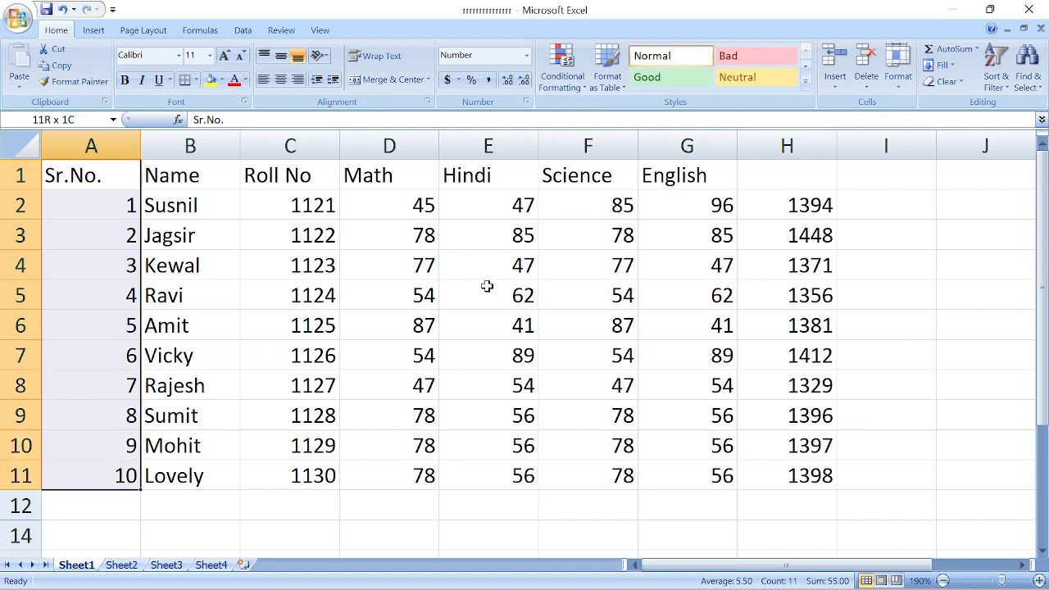
{"action": "key", "text": "shift+Right"}
{"action": "key", "text": "shift+Right"}
{"action": "key", "text": "shift+Right"}
{"action": "key", "text": "shift+Right"}
{"action": "key", "text": "shift+Right"}
{"action": "key", "text": "shift+Right"}
{"action": "key", "text": "shift+Right"}
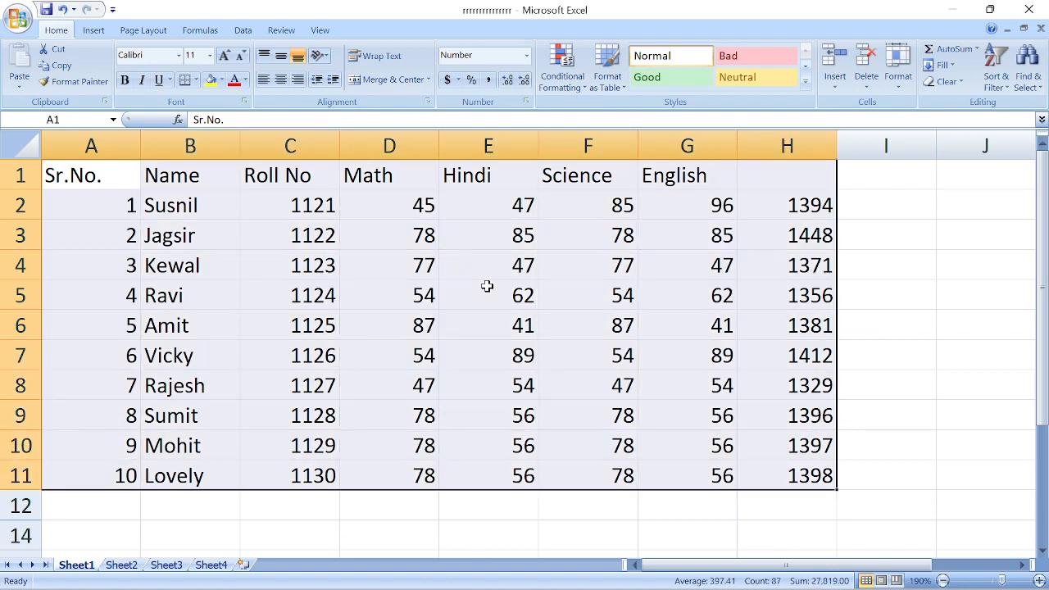
{"action": "key", "text": "ctrl+t"}
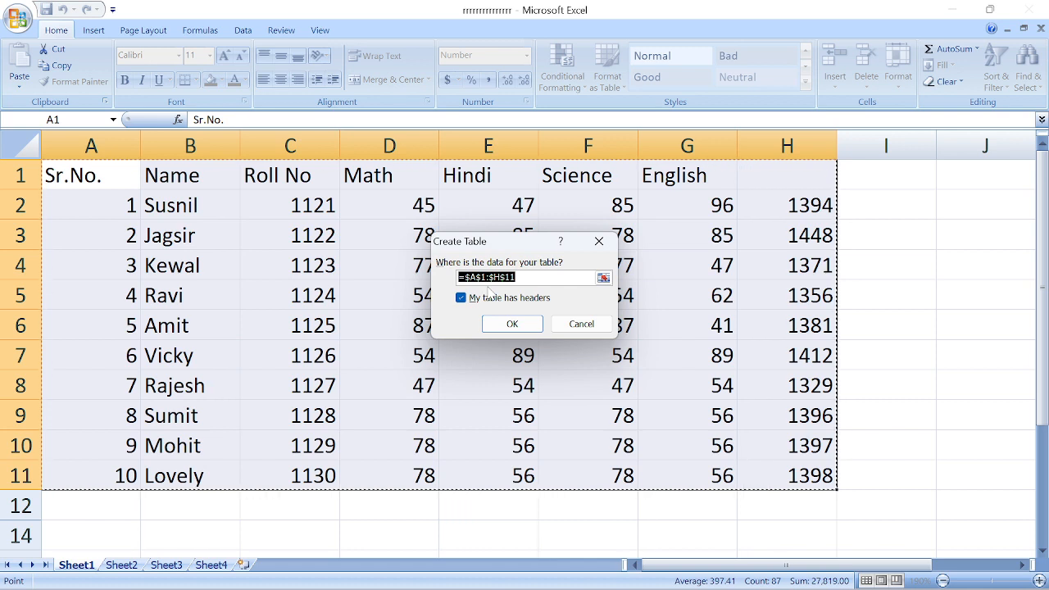
- Pick A1:H11 again on the sheet as the table's data range and create the table with headers
{"action": "key", "text": "BackSpace"}
{"action": "key", "text": "ctrl+z"}
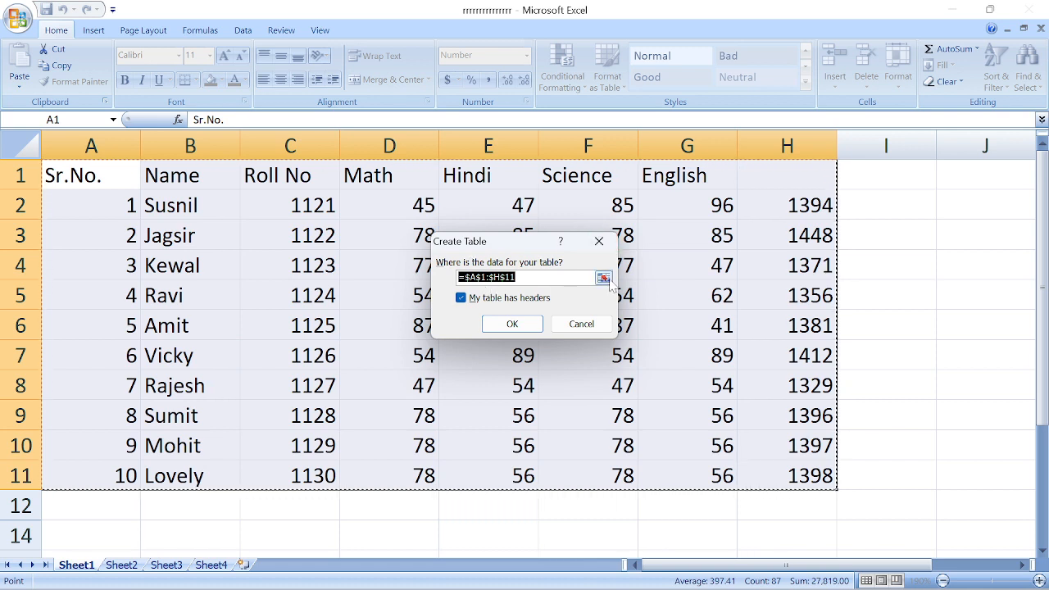
{"action": "left_click", "coordinate": [603, 278]}
{"action": "left_click_drag", "start_coordinate": [45, 175], "coordinate": [763, 468]}
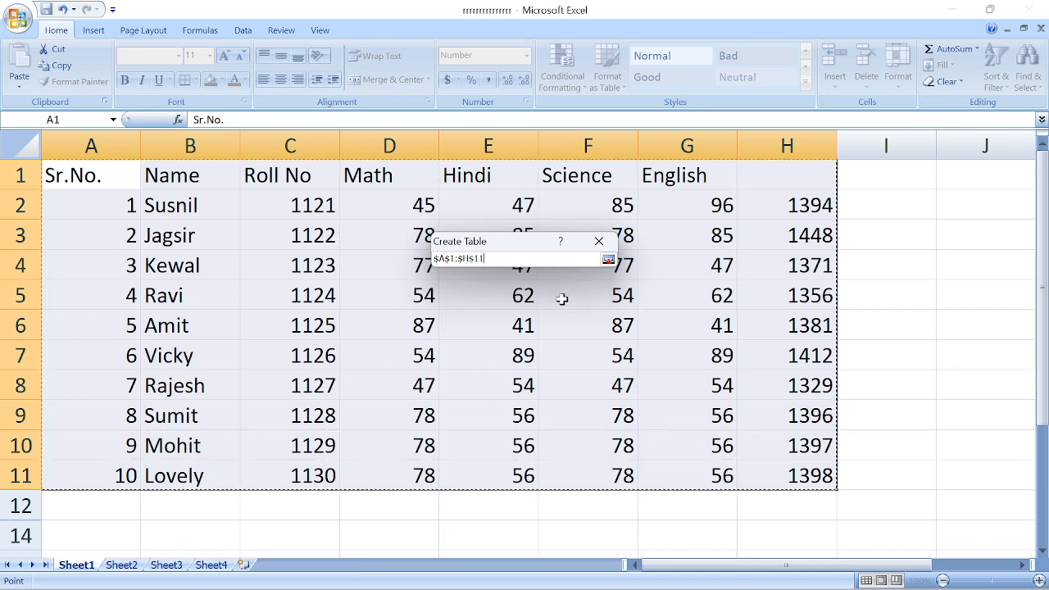
{"action": "left_click", "coordinate": [609, 260]}
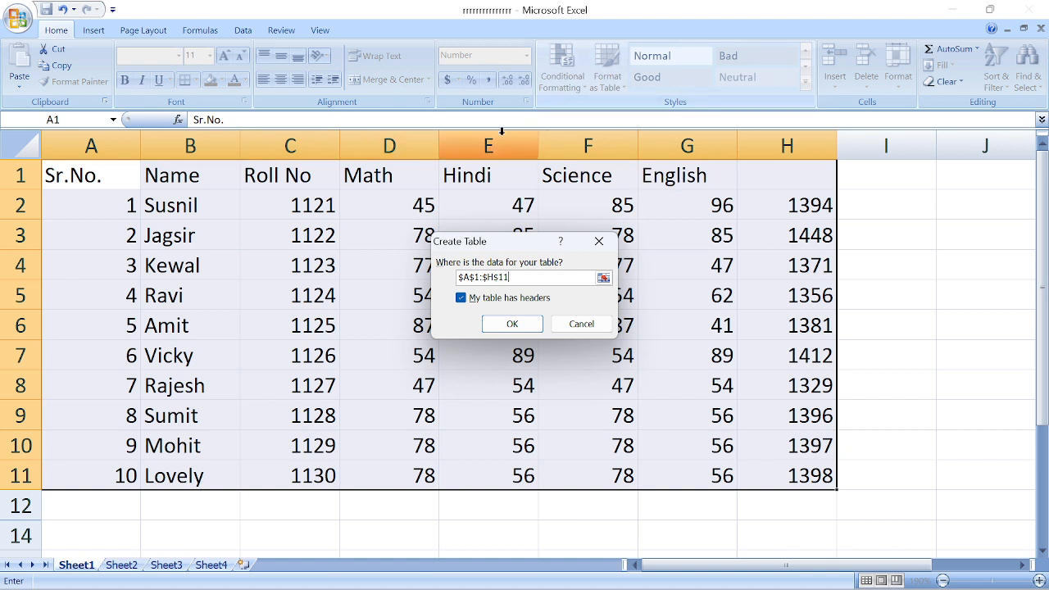
{"action": "left_click", "coordinate": [518, 325]}
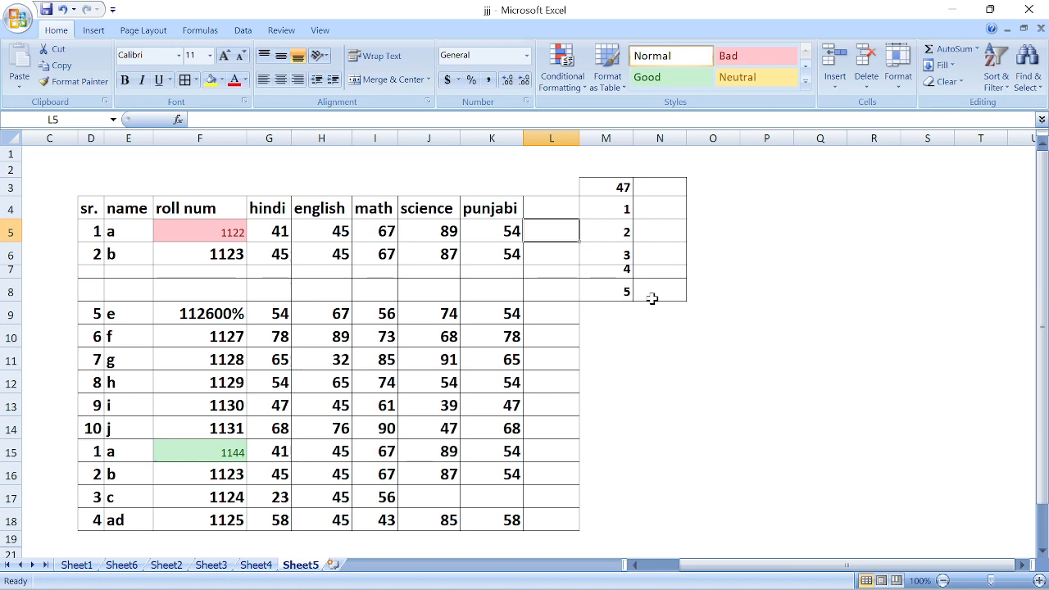
- Enter the formula =K5+M3 in cell L5 beside the first student's punjabi mark
{"action": "type", "text": "="}
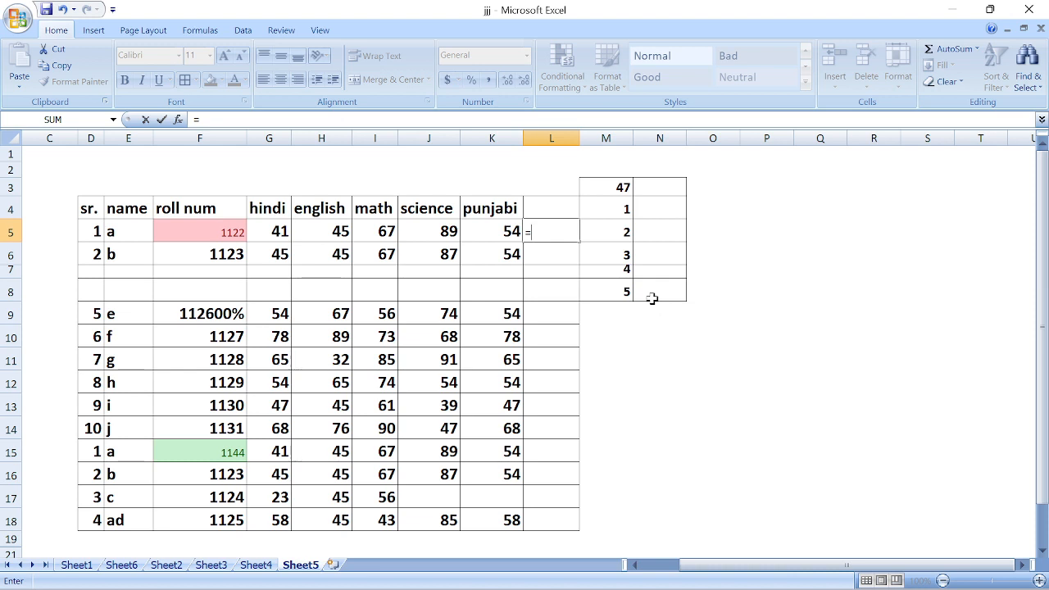
{"action": "type", "text": "k"}
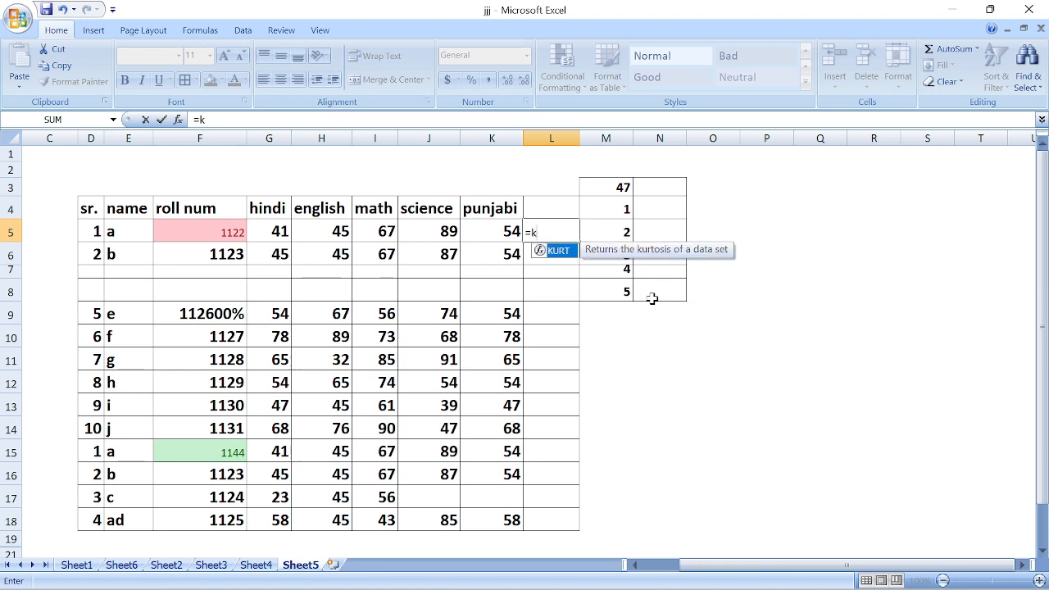
{"action": "type", "text": "5+m3"}
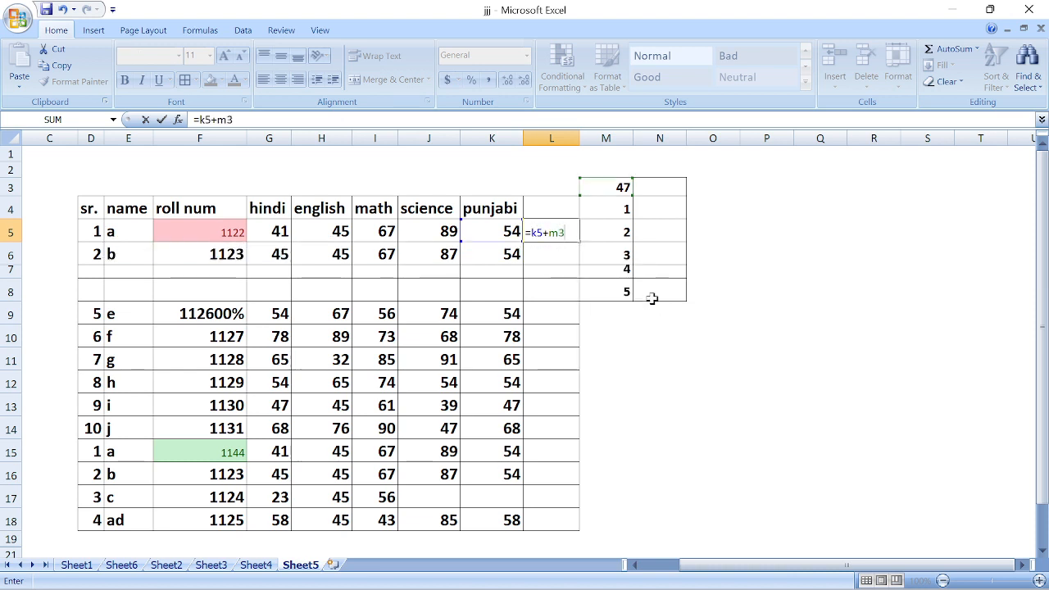
{"action": "key", "text": "Return"}
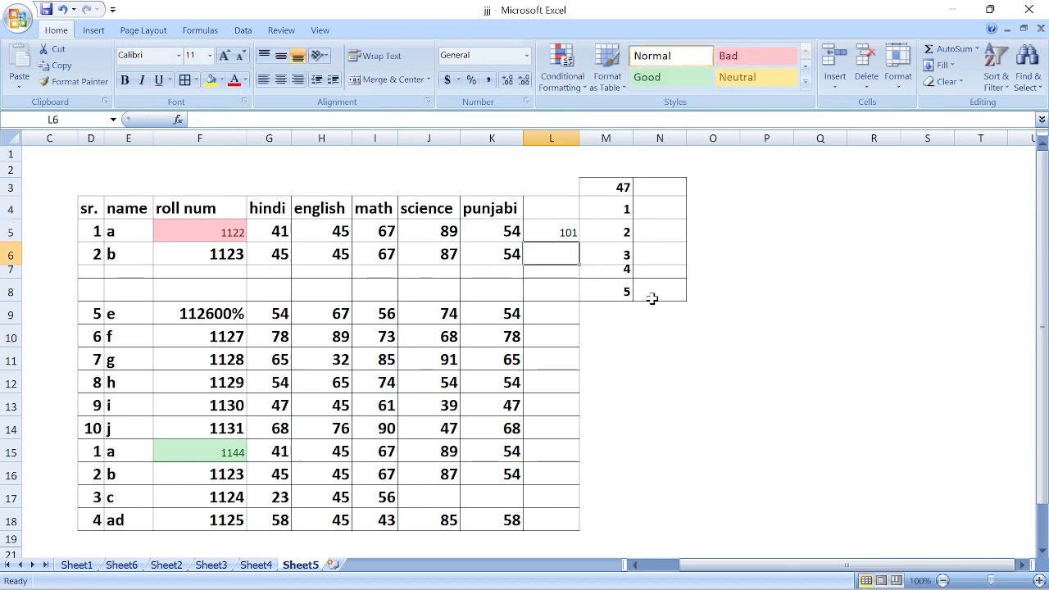
- Fill the L5 formula down to L6 and check which cells the copied formula refers to
{"action": "key", "text": "Up"}
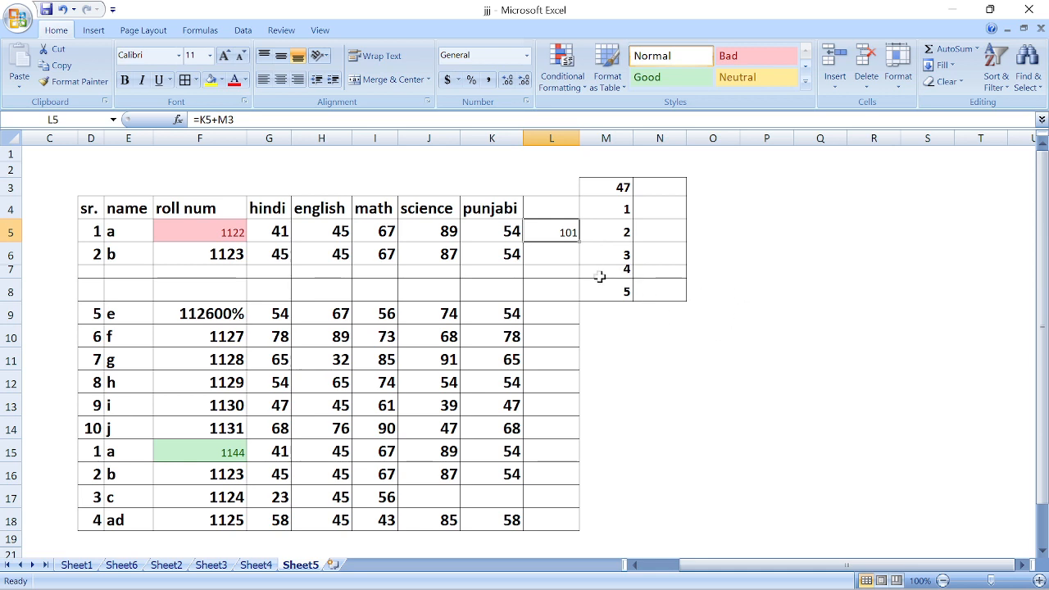
{"action": "left_click_drag", "start_coordinate": [575, 246], "coordinate": [583, 265]}
{"action": "left_click", "coordinate": [545, 252]}
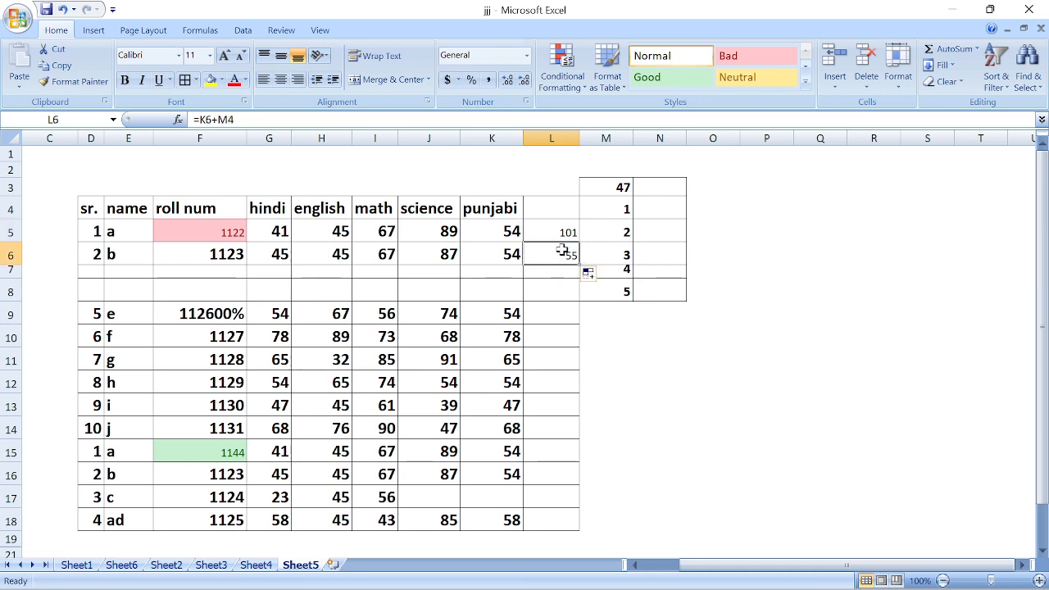
{"action": "left_click", "coordinate": [625, 211]}
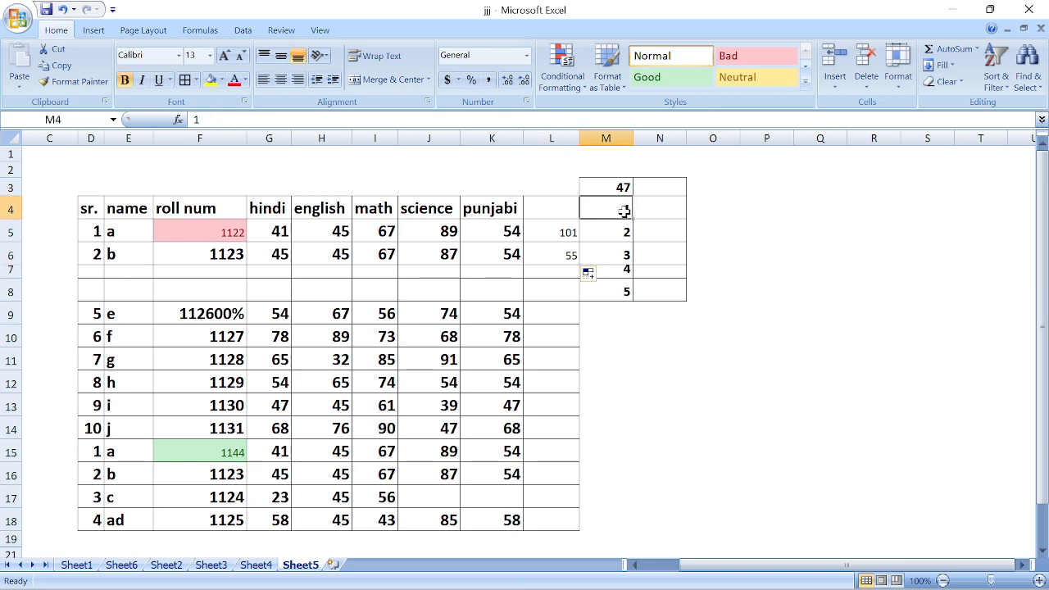
{"action": "left_click", "coordinate": [555, 254]}
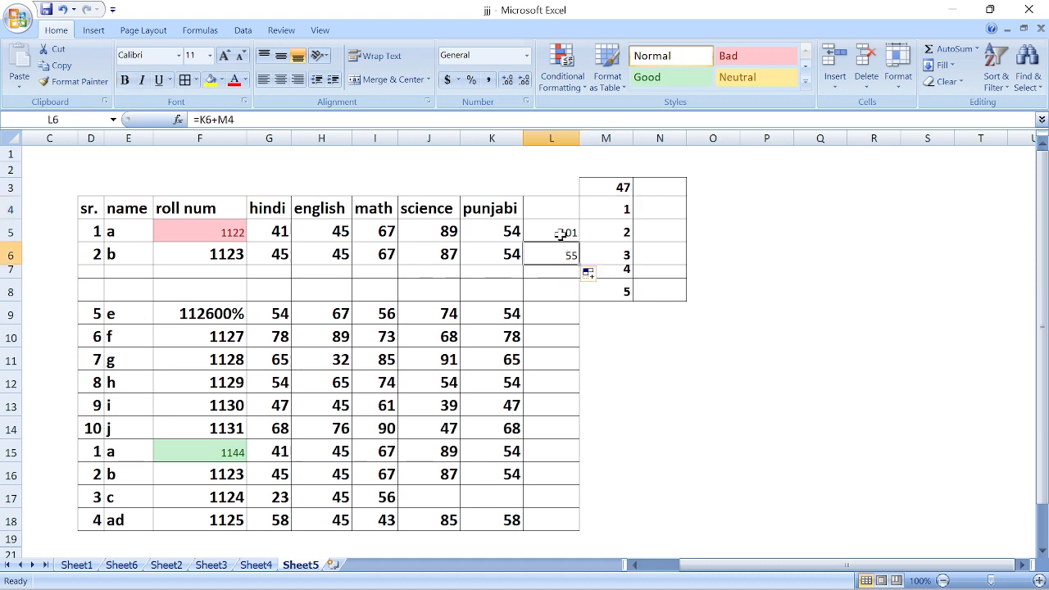
- Make the M3 reference absolute in the L5 formula so it reads =K5+$M$3
{"action": "left_click", "coordinate": [560, 235]}
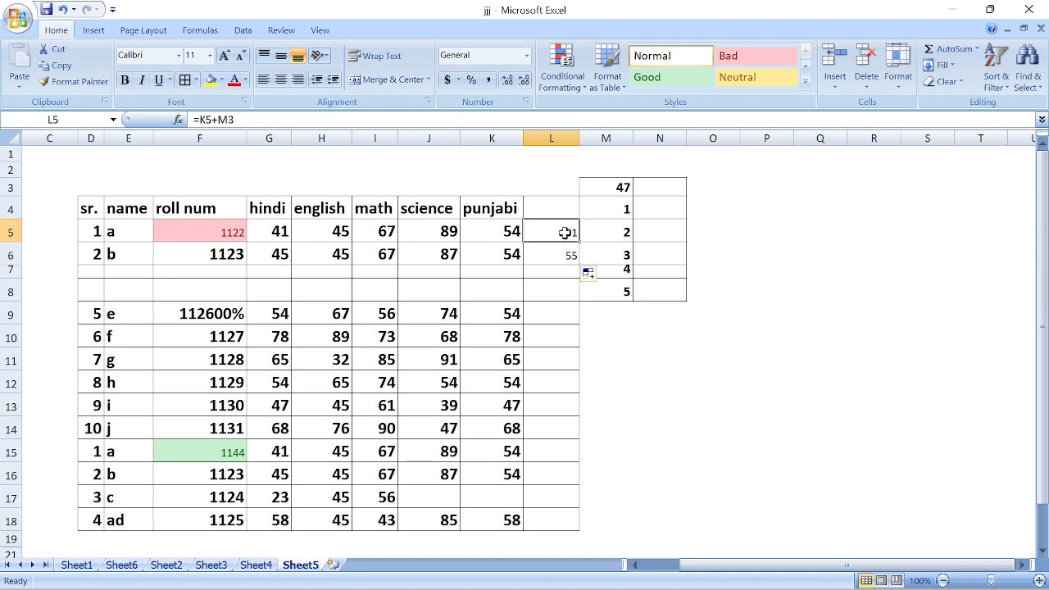
{"action": "double_click", "coordinate": [565, 233]}
{"action": "key", "text": "Left"}
{"action": "key", "text": "Left"}
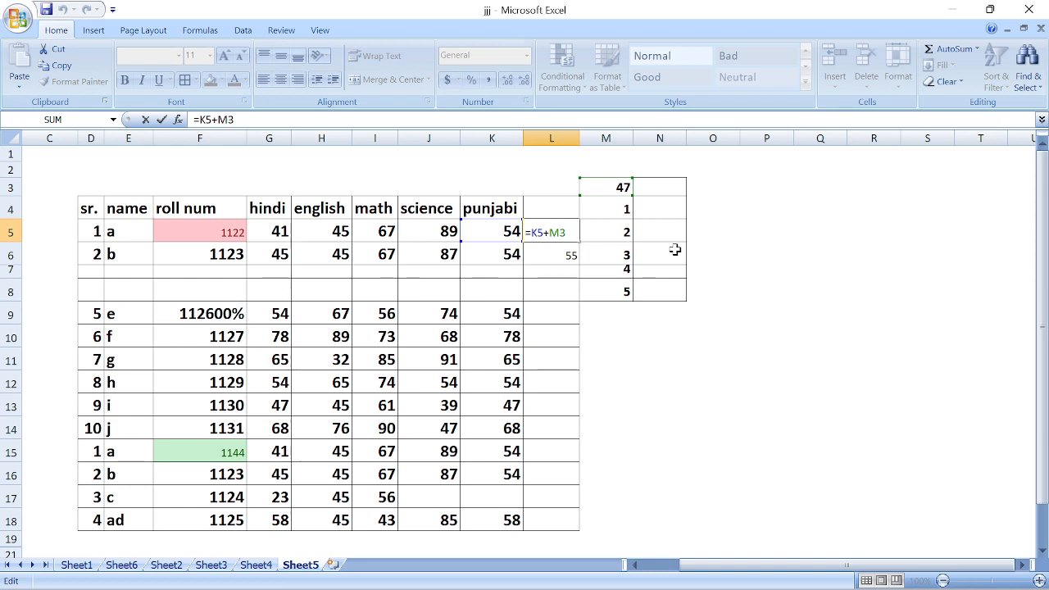
{"action": "key", "text": "F4"}
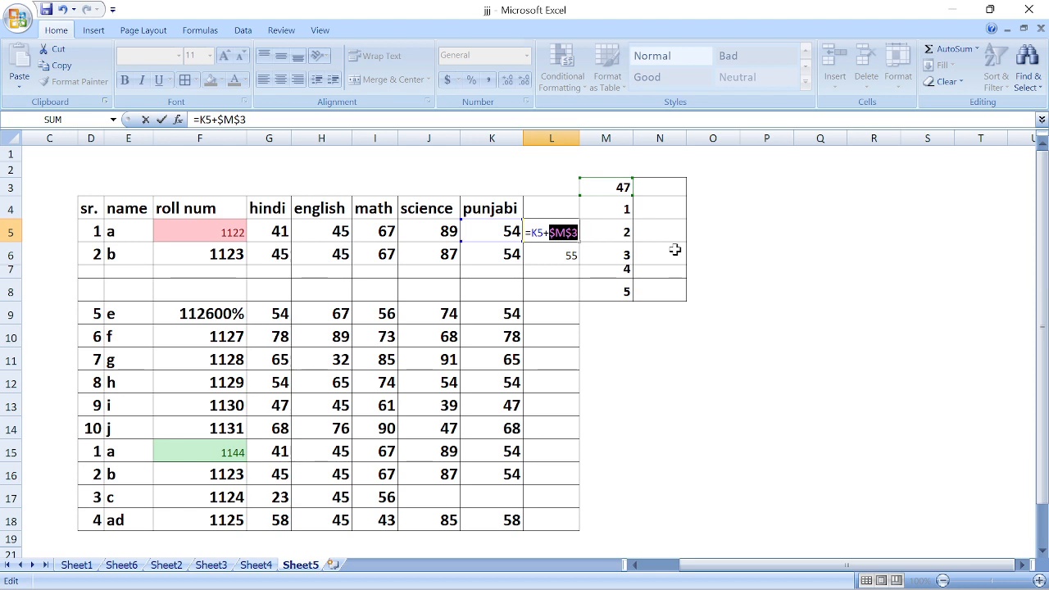
{"action": "key", "text": "ctrl+Return"}
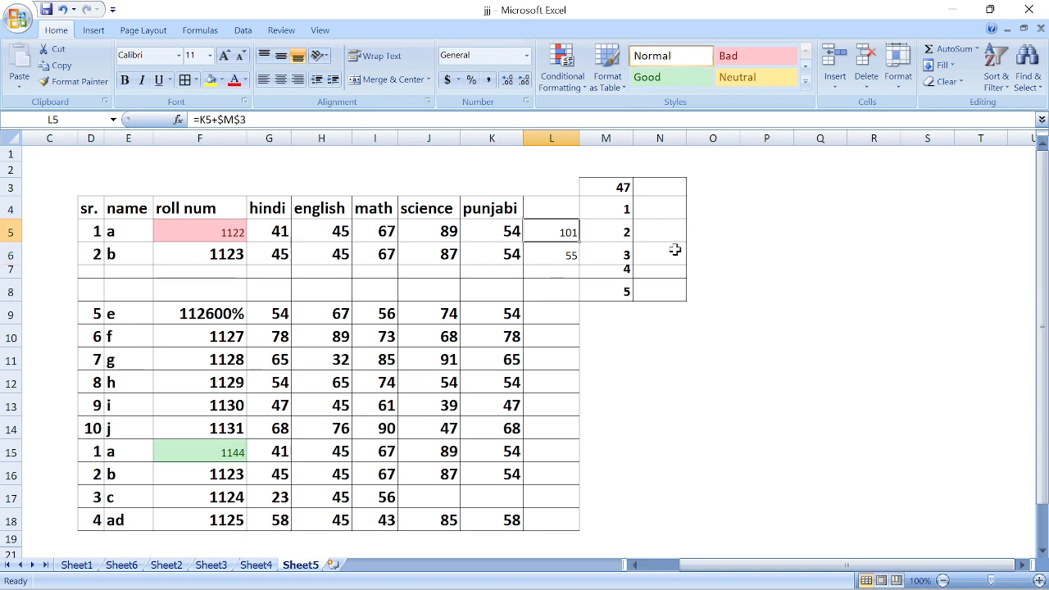
- Fill the =K5+$M$3 formula from L5 down to L6 and inspect the copied formula
{"action": "key", "text": "Down"}
{"action": "left_click", "coordinate": [574, 236]}
{"action": "left_click_drag", "start_coordinate": [580, 245], "coordinate": [562, 257]}
{"action": "left_click", "coordinate": [561, 259]}
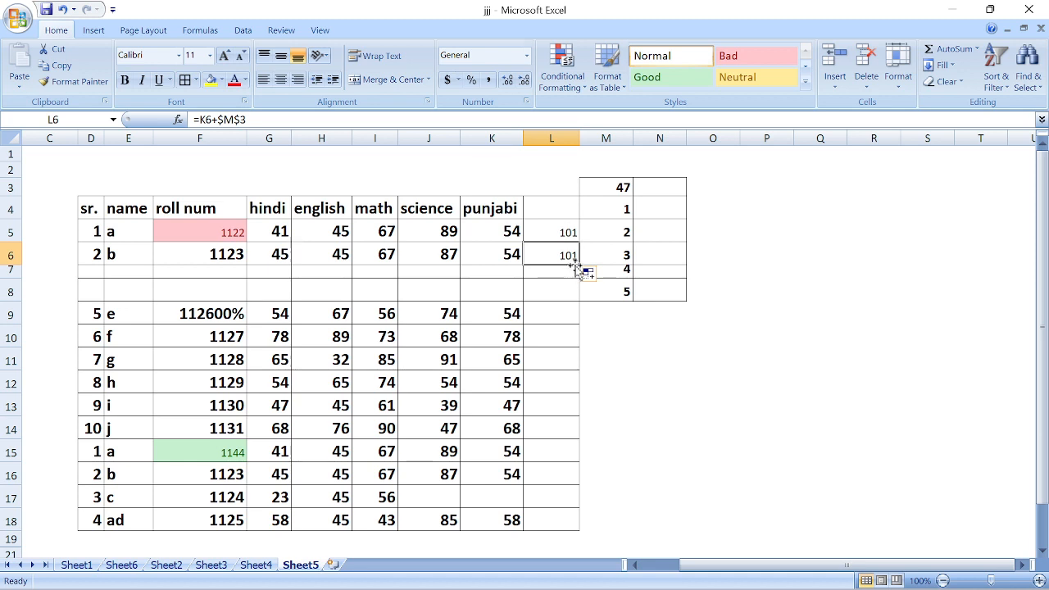
- Extend the formula from L6 down to L7 and check the K7 and M3 cells it refers to
{"action": "mouse_move", "coordinate": [576, 259]}
{"action": "left_mouse_down"}
{"action": "mouse_move", "coordinate": [578, 276]}
{"action": "mouse_move", "coordinate": [566, 281]}
{"action": "mouse_move", "coordinate": [580, 270]}
{"action": "mouse_move", "coordinate": [576, 287]}
{"action": "mouse_move", "coordinate": [570, 278]}
{"action": "left_mouse_up"}
{"action": "left_click", "coordinate": [566, 273]}
{"action": "left_click", "coordinate": [494, 272]}
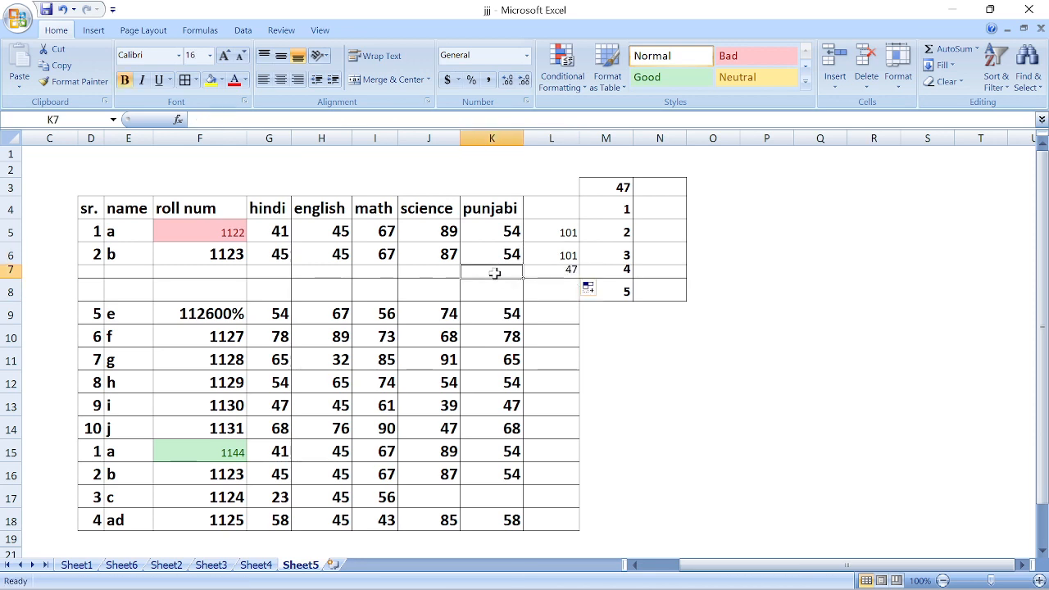
{"action": "left_click", "coordinate": [623, 187]}
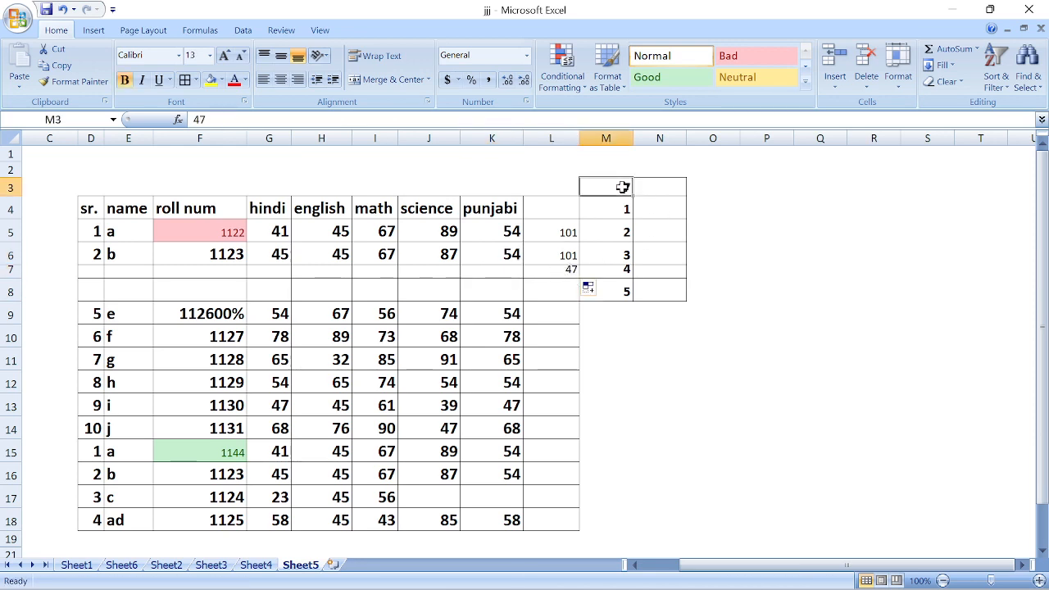
{"action": "left_click", "coordinate": [565, 269]}
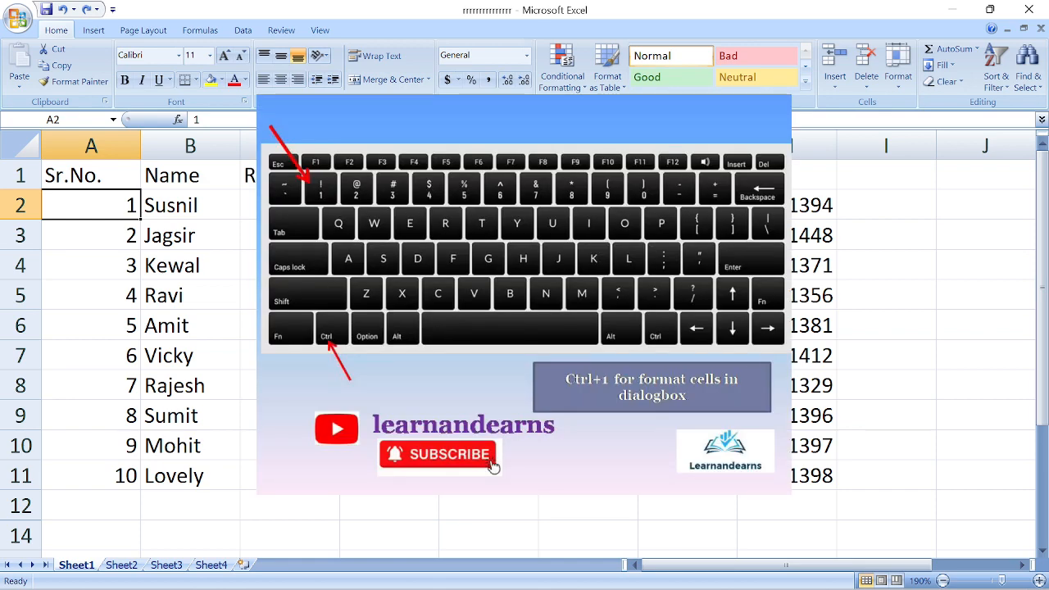
- Apply the Number format to the first serial number in cell A2 through Format Cells
{"action": "key", "text": "ctrl+1"}
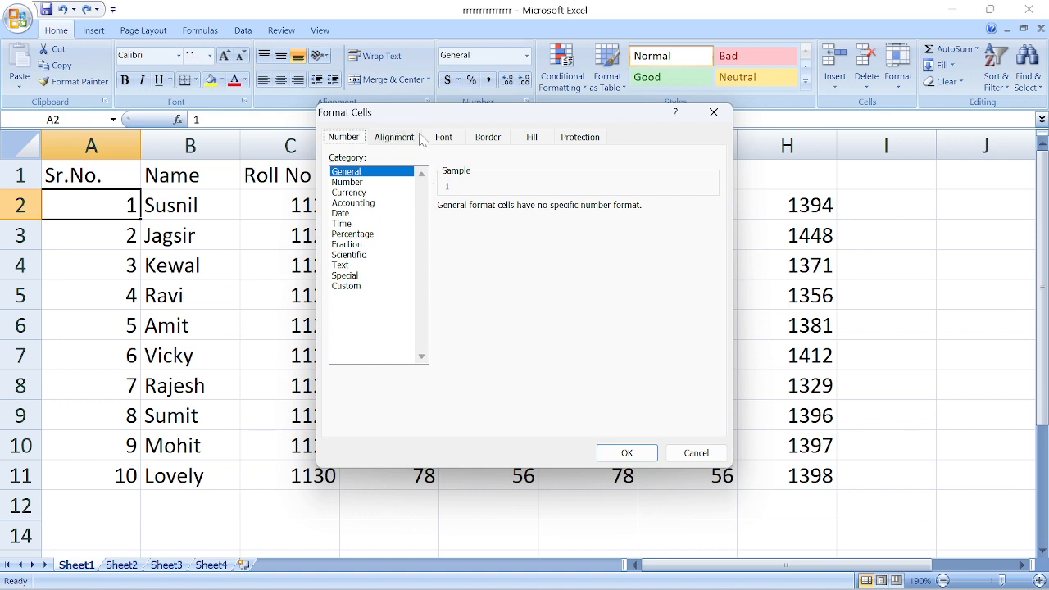
{"action": "left_click_drag", "start_coordinate": [450, 121], "coordinate": [385, 108]}
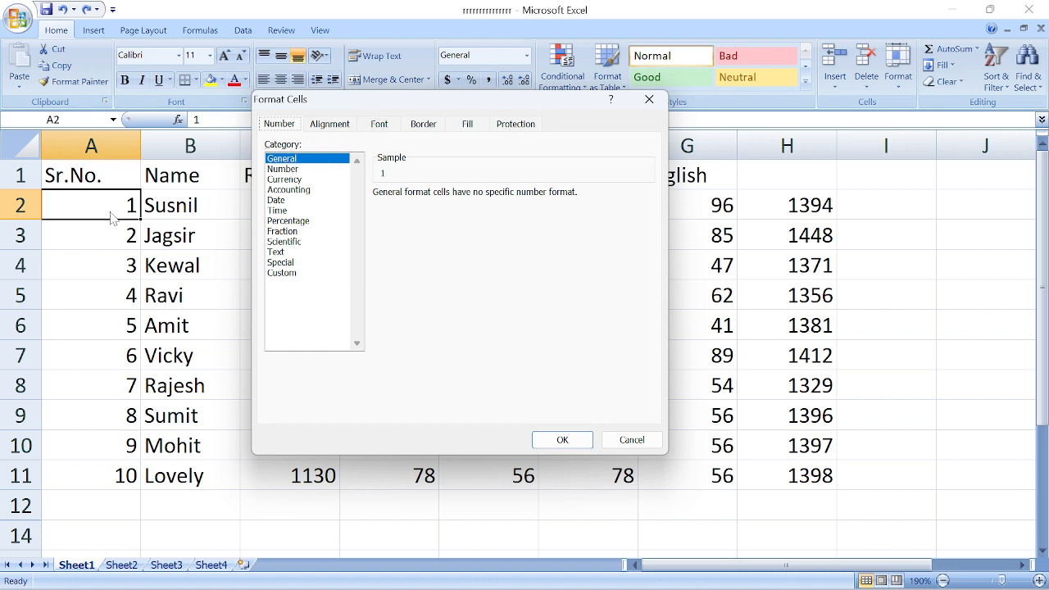
{"action": "left_click", "coordinate": [300, 169]}
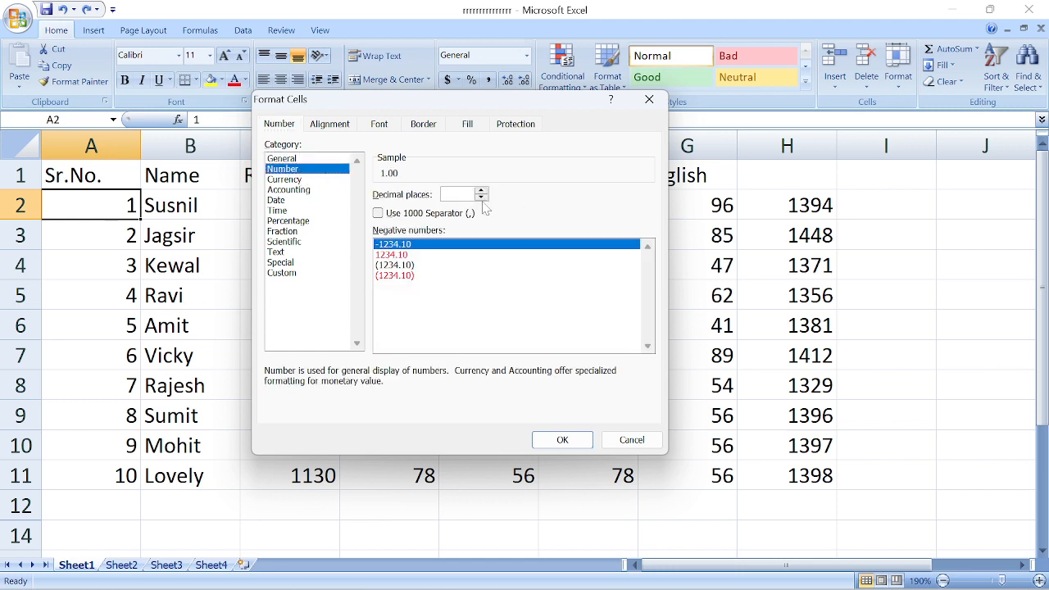
{"action": "left_click", "coordinate": [562, 440]}
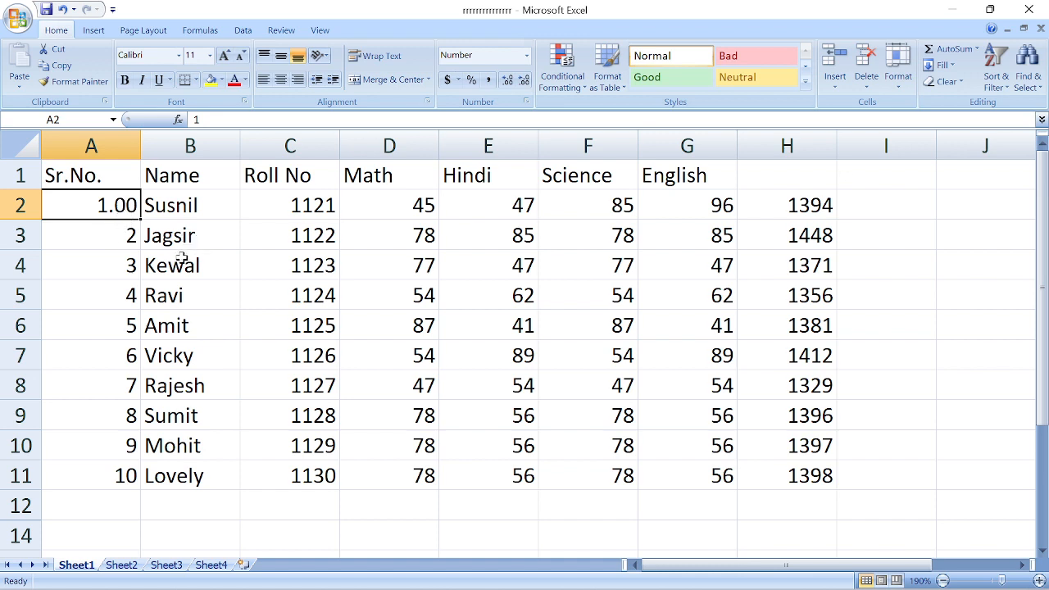
- Format the remaining serial numbers in A3:A11 as Number with 2 decimal places
{"action": "left_click_drag", "start_coordinate": [125, 237], "coordinate": [98, 469]}
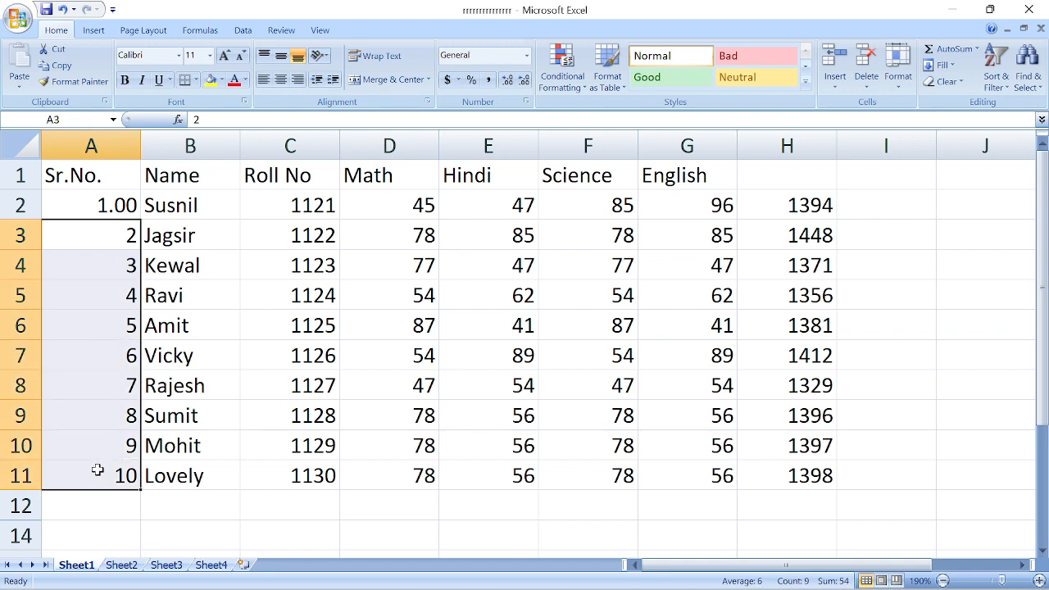
{"action": "key", "text": "ctrl+1"}
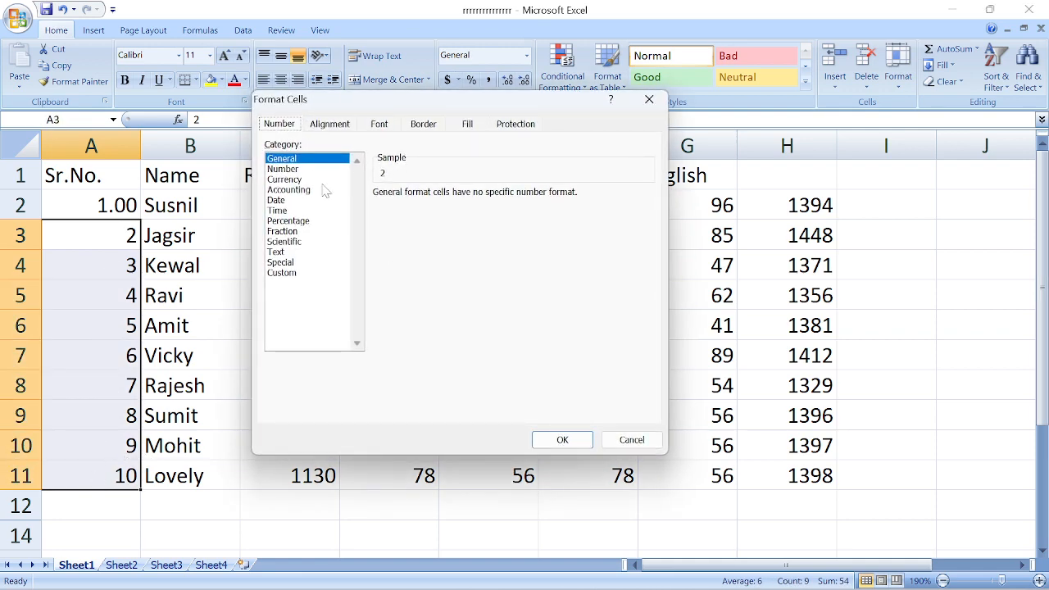
{"action": "left_click", "coordinate": [297, 169]}
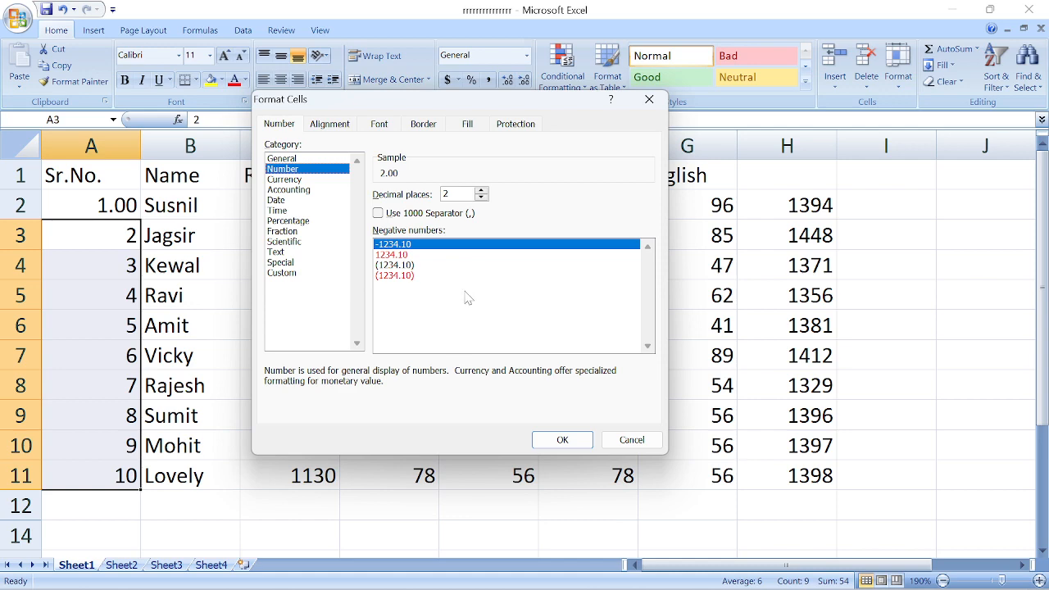
{"action": "left_click", "coordinate": [562, 440]}
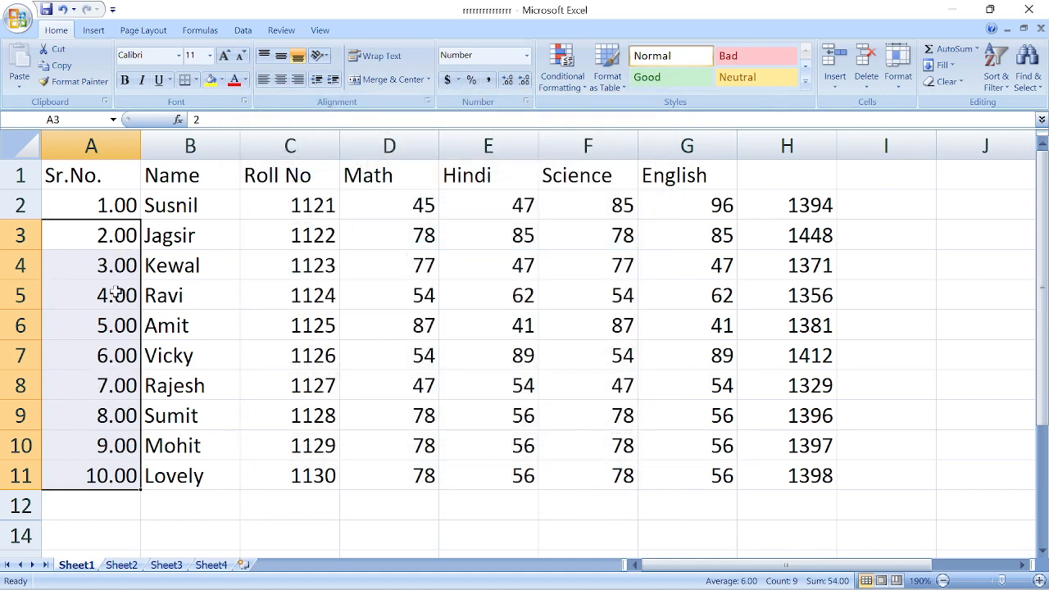
- Change the format of A3:A11 to Currency with the $ symbol and 2 decimal places
{"action": "key", "text": "ctrl+1"}
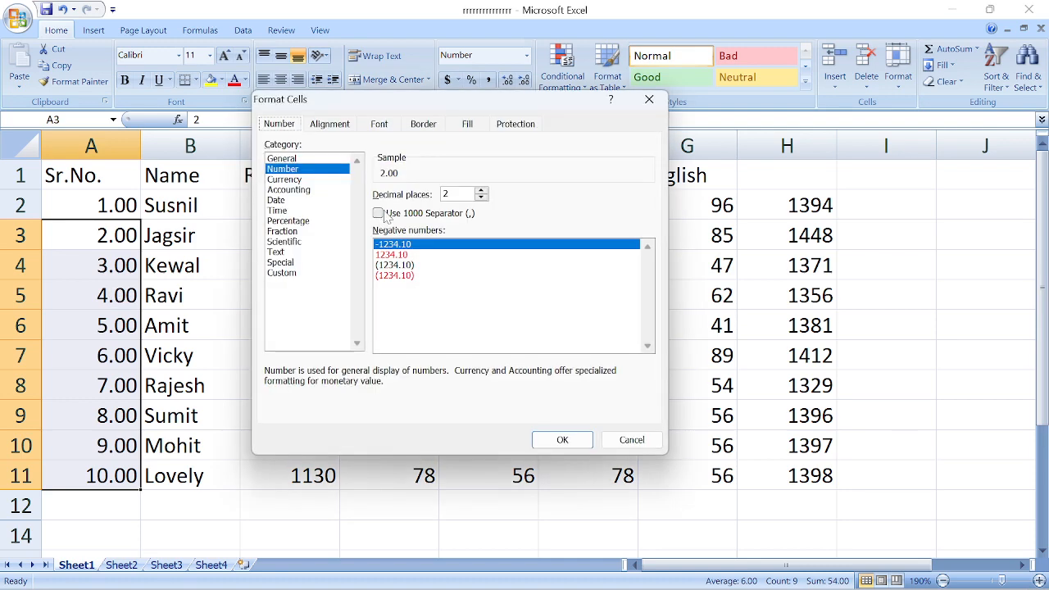
{"action": "left_click", "coordinate": [295, 180]}
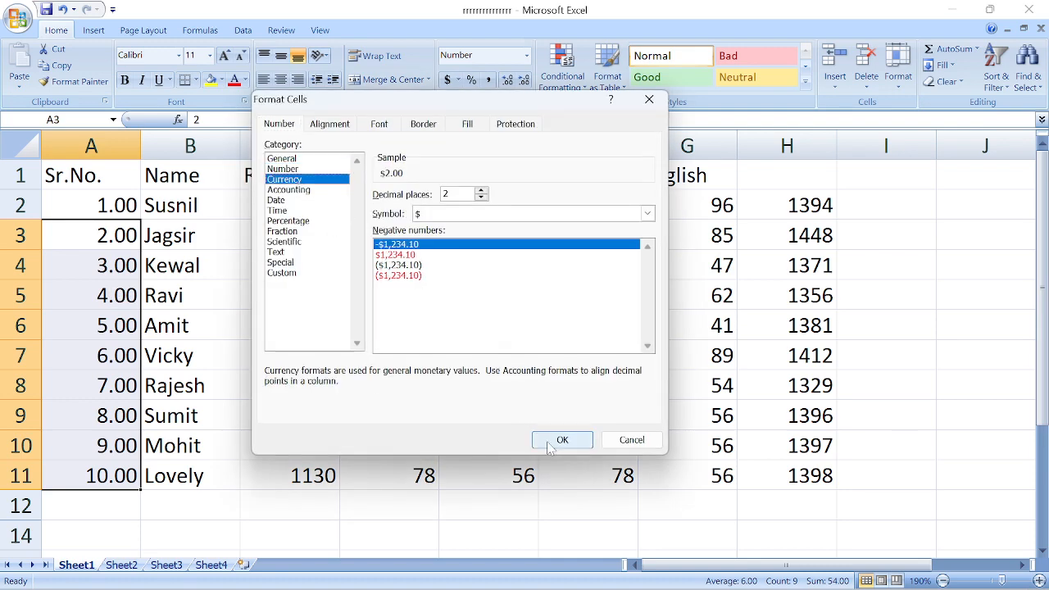
{"action": "left_click", "coordinate": [562, 440]}
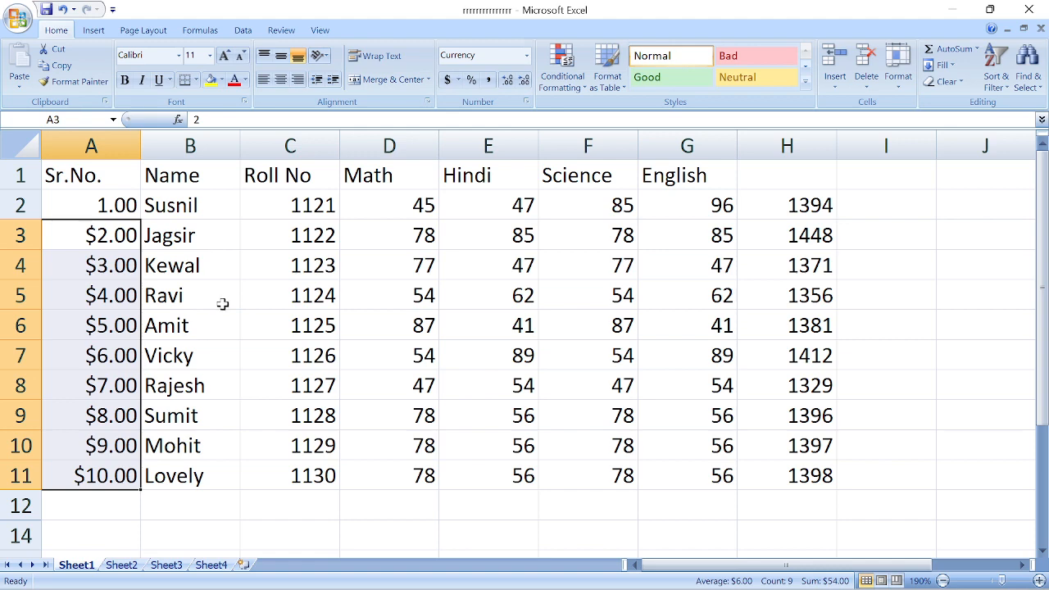
{"action": "key", "text": "ctrl+1"}
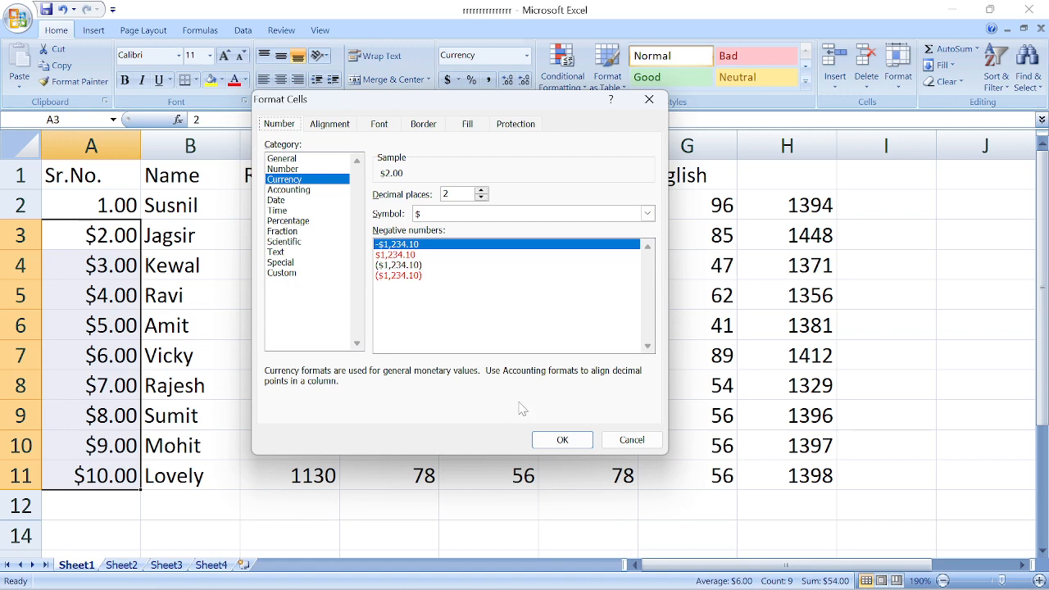
{"action": "left_click", "coordinate": [564, 441]}
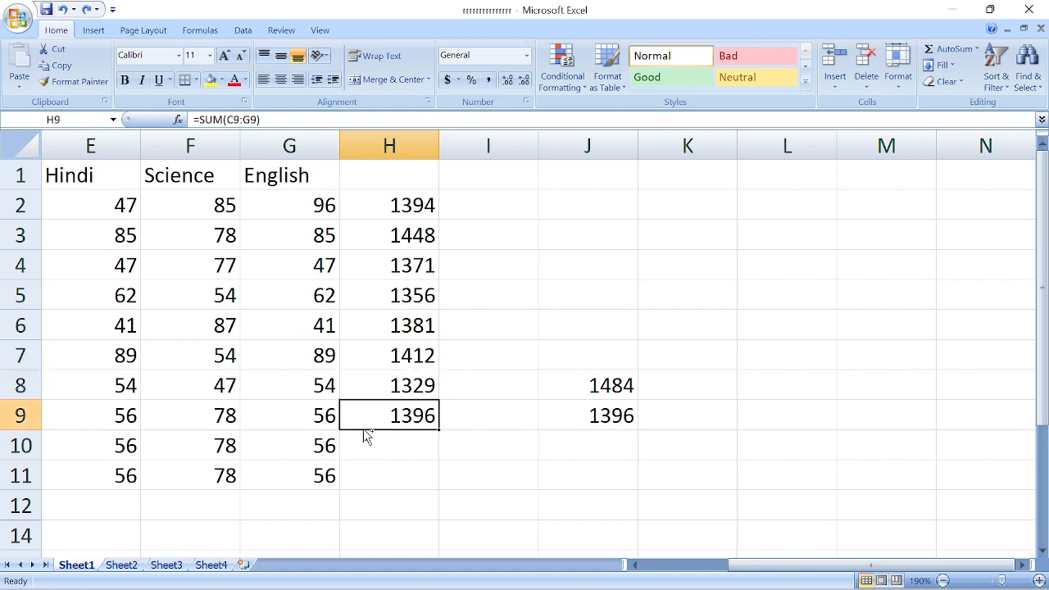
- Copy the H9 total, paste only its value into J11 with Paste Special, and compare the contents of both cells
{"action": "key", "text": "ctrl+c"}
{"action": "key", "text": "Right"}
{"action": "key", "text": "Right"}
{"action": "key", "text": "Down"}
{"action": "key", "text": "Down"}
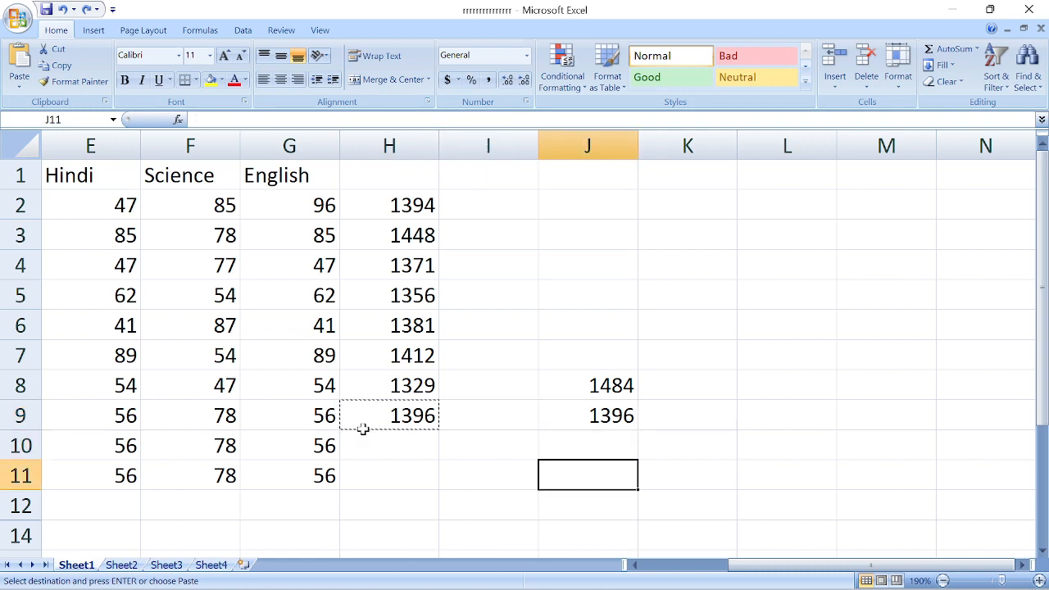
{"action": "key", "text": "ctrl+alt+v"}
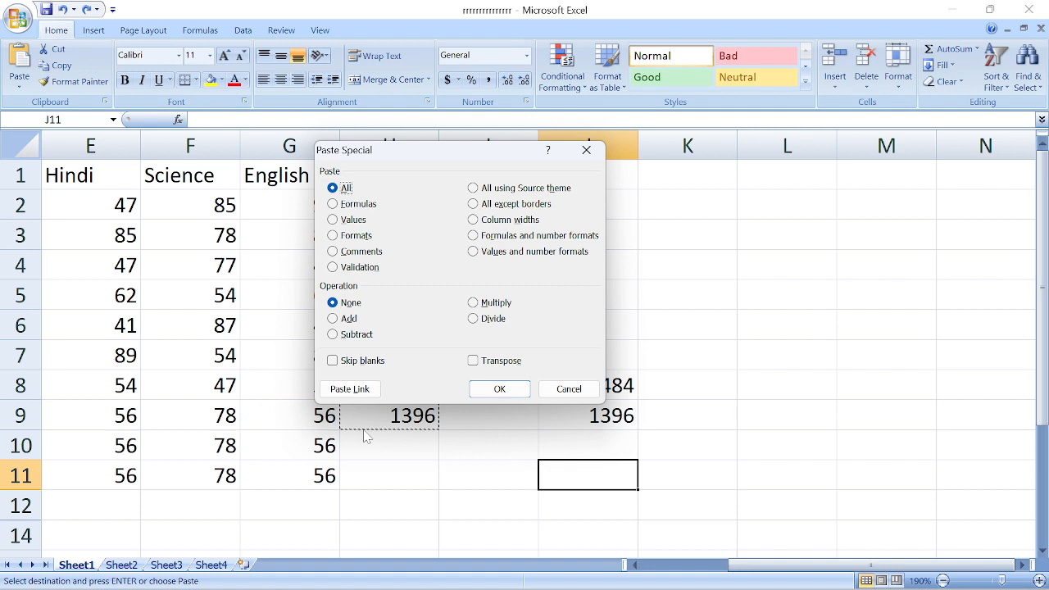
{"action": "left_click", "coordinate": [333, 220]}
{"action": "left_click", "coordinate": [499, 389]}
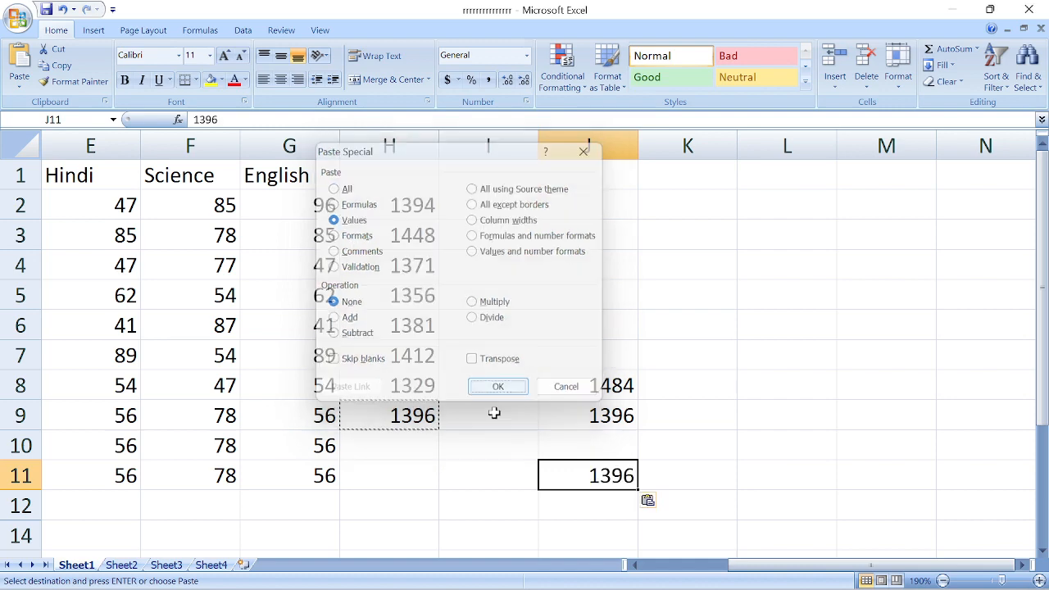
{"action": "left_click", "coordinate": [410, 423]}
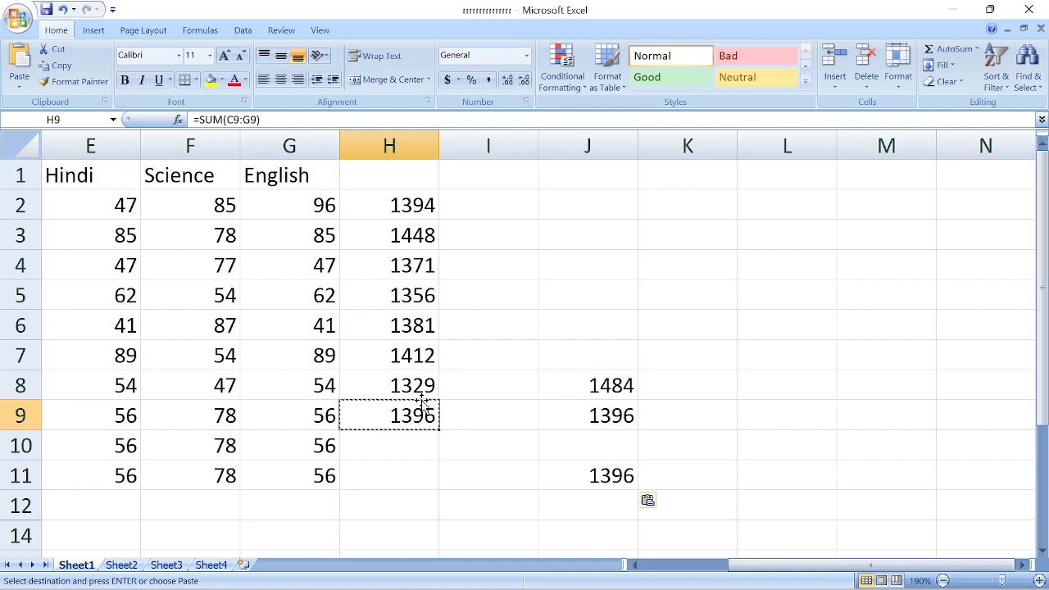
{"action": "left_click", "coordinate": [605, 476]}
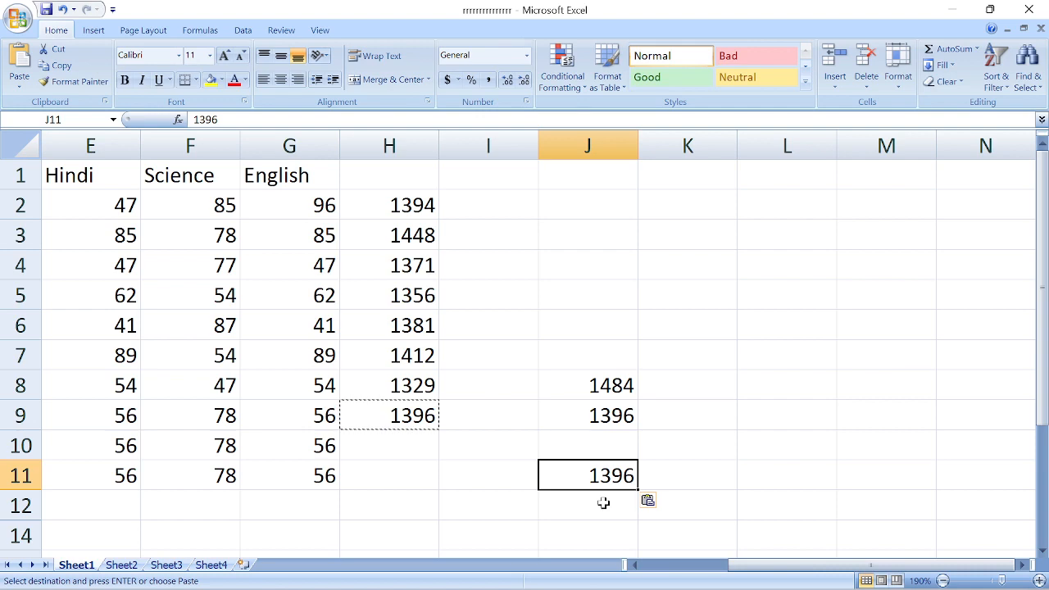
- Review the Paste Special options for J11 and paste the copied H9 cell with All and no operation
{"action": "key", "text": "ctrl+alt+v"}
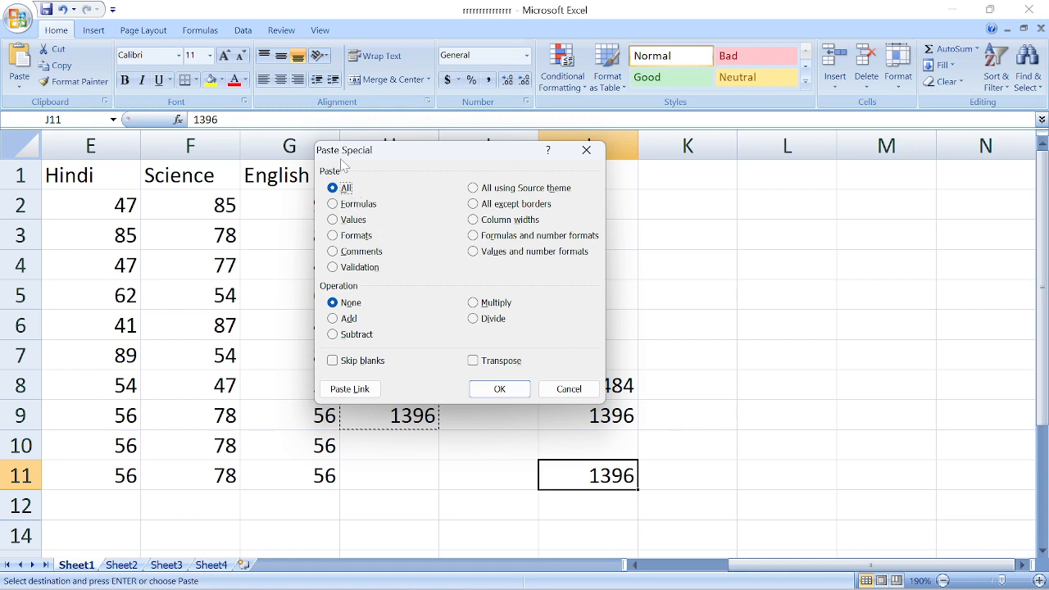
{"action": "left_click_drag", "start_coordinate": [375, 150], "coordinate": [338, 114]}
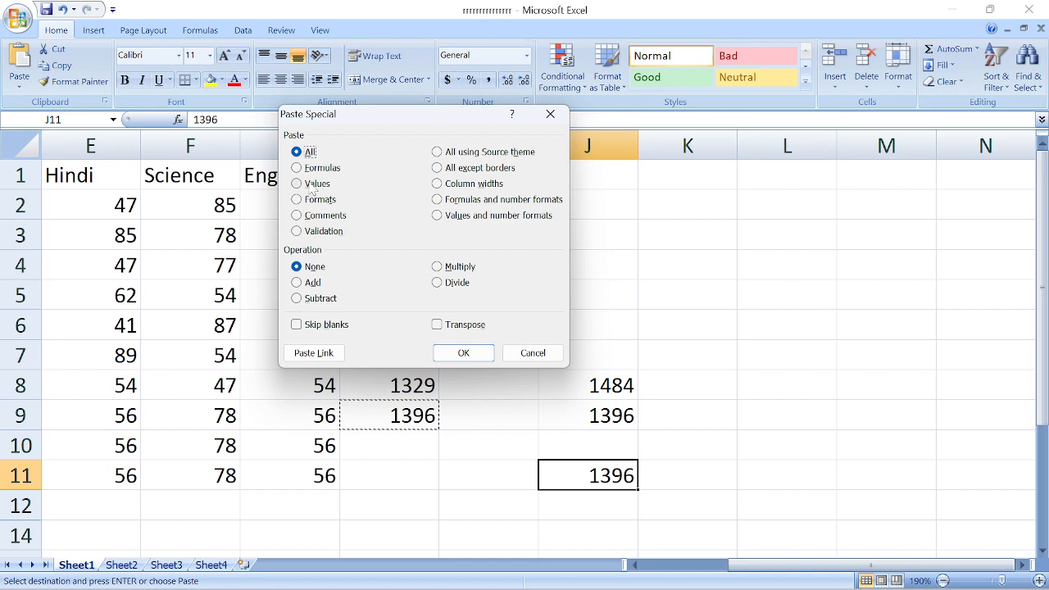
{"action": "left_click_drag", "start_coordinate": [395, 116], "coordinate": [489, 135]}
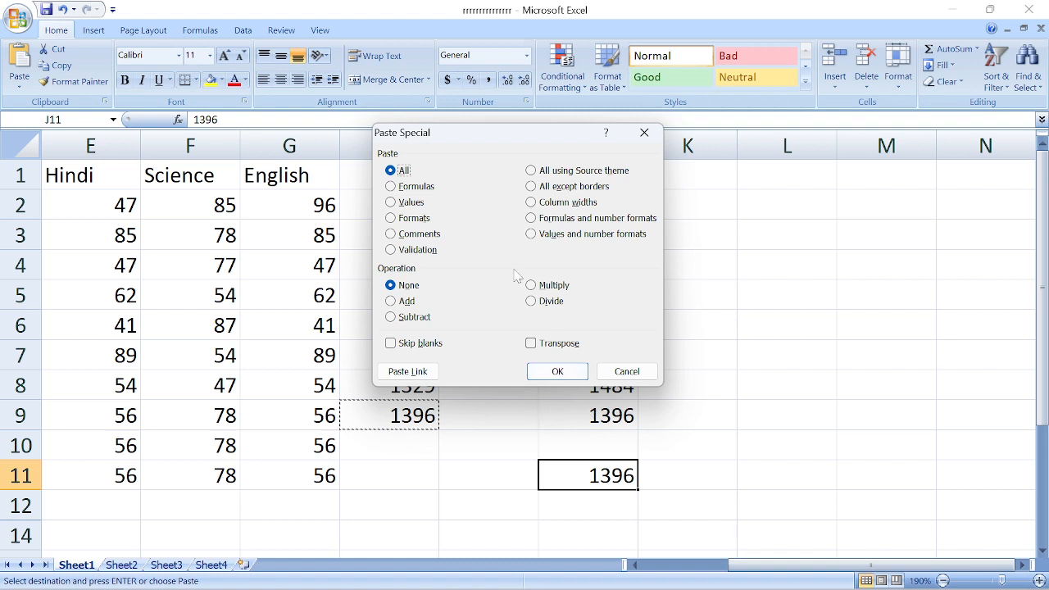
{"action": "left_click_drag", "start_coordinate": [519, 146], "coordinate": [473, 123]}
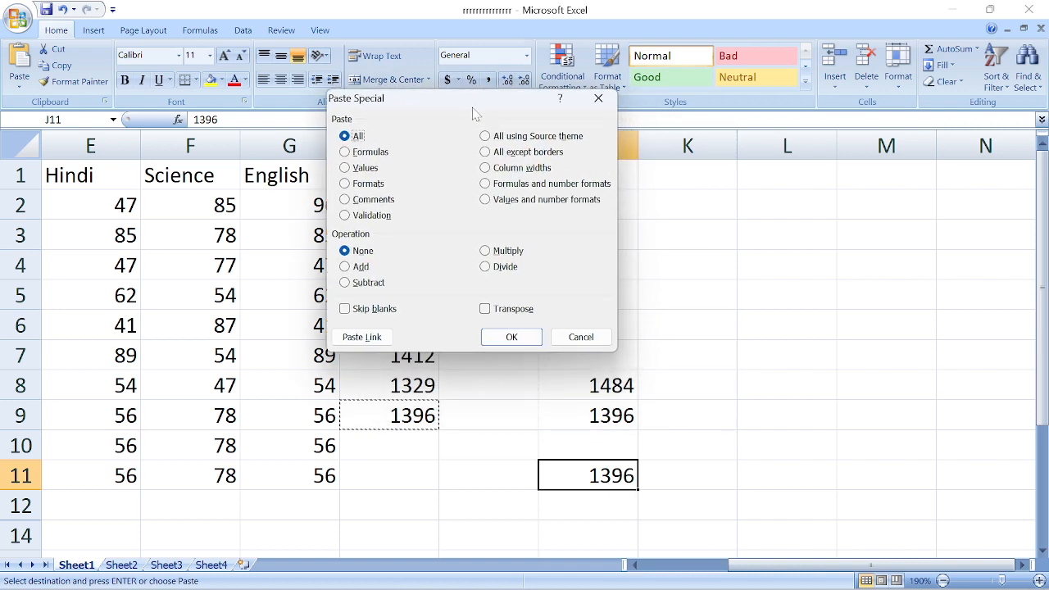
{"action": "left_click_drag", "start_coordinate": [459, 102], "coordinate": [473, 78]}
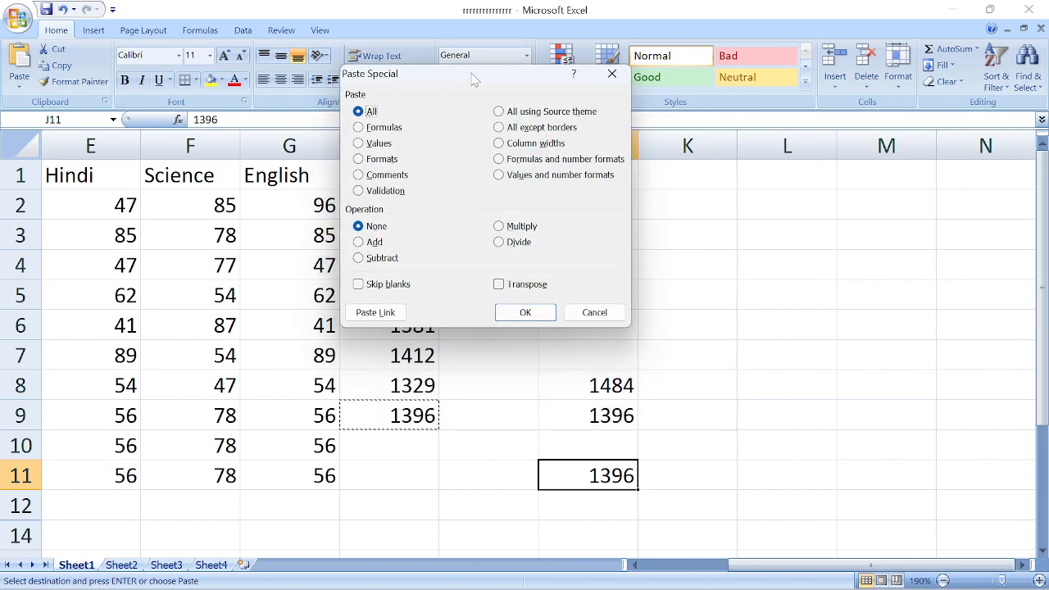
{"action": "left_click", "coordinate": [526, 314]}
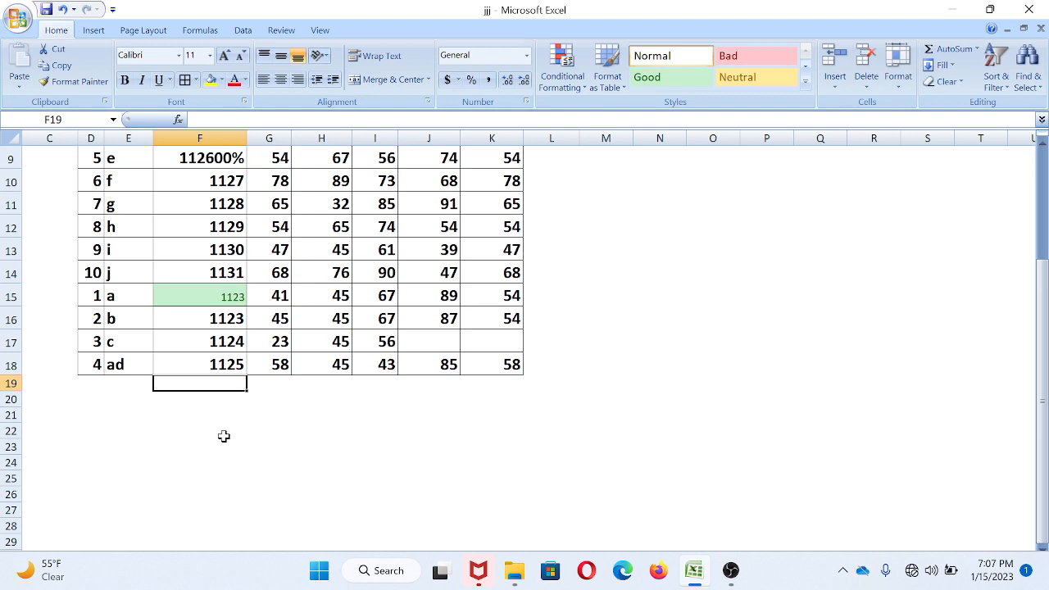
- Select F18:F26 and fill the last roll number in F18 down through the range
{"action": "key", "text": "Up"}
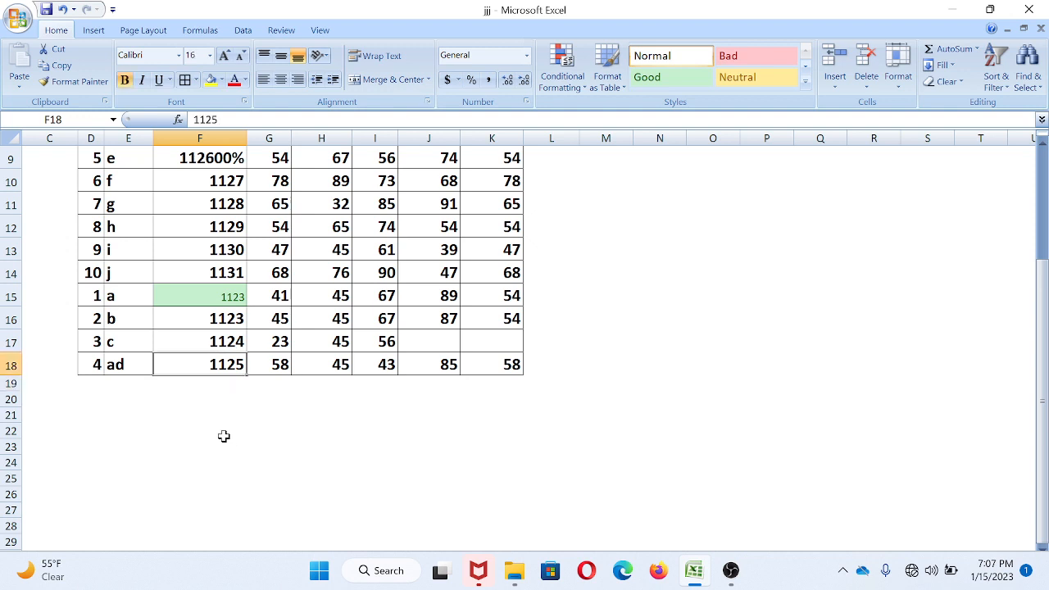
{"action": "key", "text": "Down"}
{"action": "key", "text": "Up"}
{"action": "key", "text": "shift+Down"}
{"action": "key", "text": "shift+Down"}
{"action": "key", "text": "shift+Down"}
{"action": "key", "text": "shift+Down"}
{"action": "key", "text": "shift+Down"}
{"action": "key", "text": "shift+Down"}
{"action": "key", "text": "shift+Down"}
{"action": "key", "text": "shift+Down"}
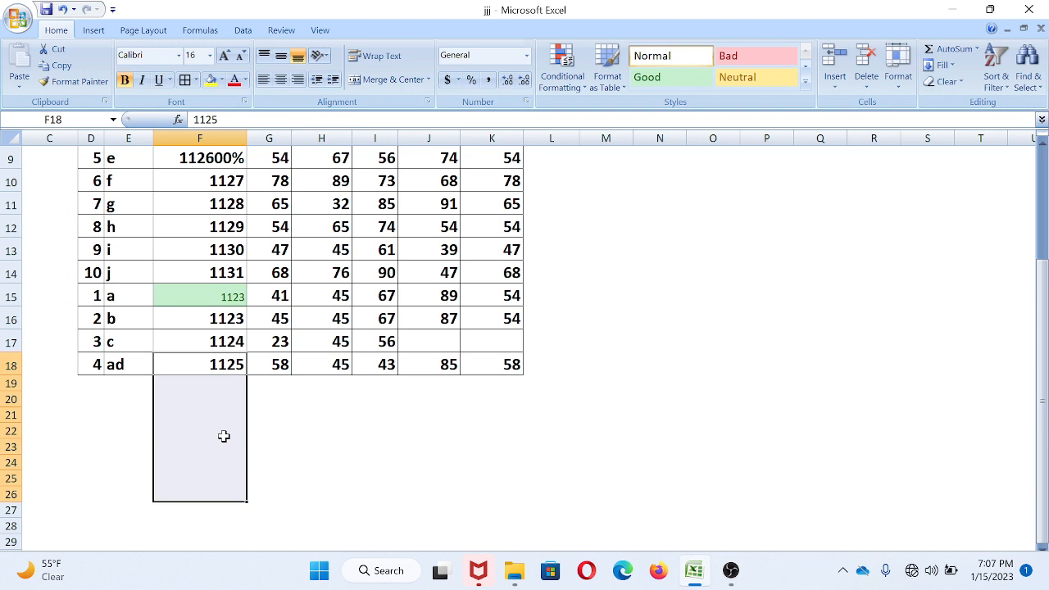
{"action": "key", "text": "ctrl+d"}
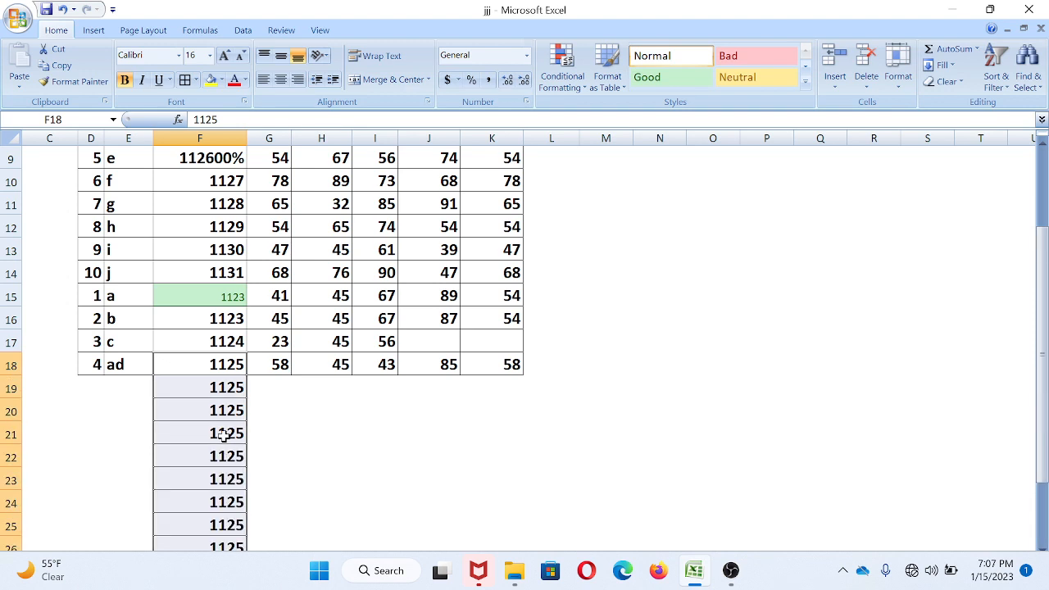
- Check the filled roll numbers in column F cell by cell from F18 down to F26
{"action": "key", "text": "Up"}
{"action": "key", "text": "Down"}
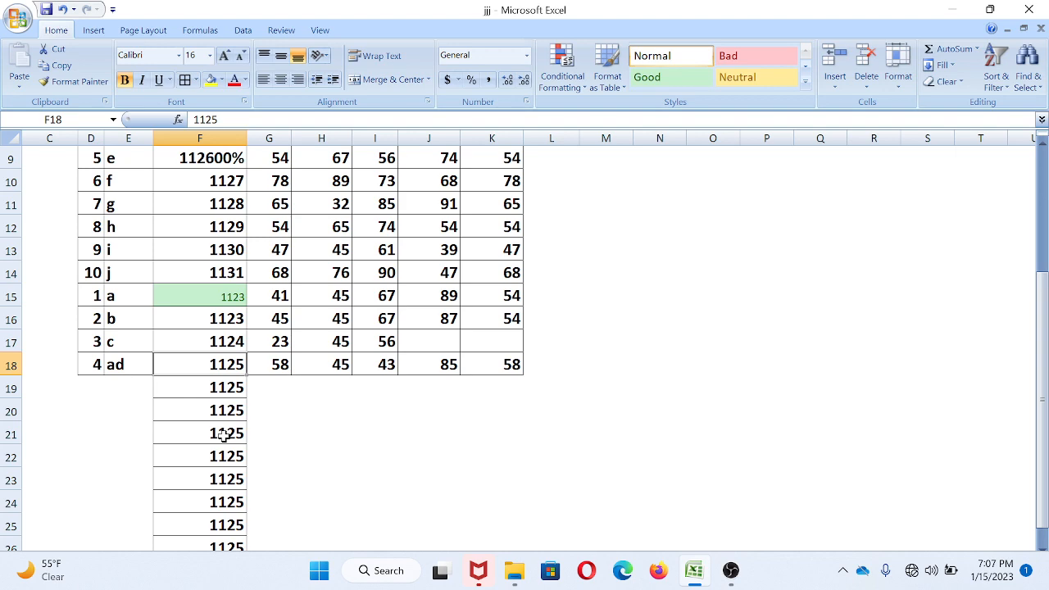
{"action": "key", "text": "Down"}
{"action": "key", "text": "Down"}
{"action": "key", "text": "Down"}
{"action": "key", "text": "Down"}
{"action": "key", "text": "Down"}
{"action": "key", "text": "Down"}
{"action": "key", "text": "Down"}
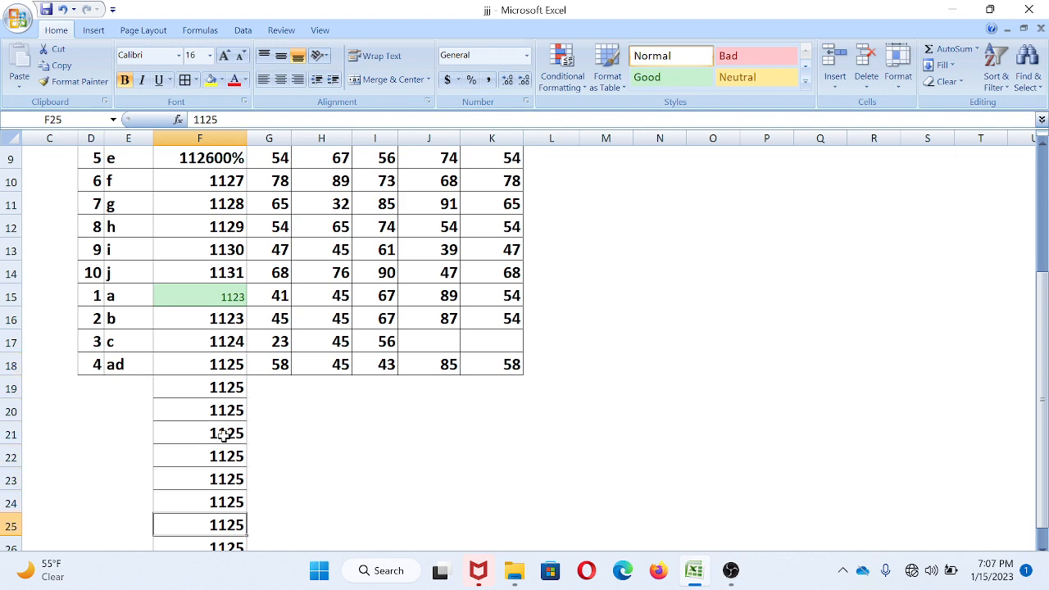
{"action": "key", "text": "Down"}
{"action": "key", "text": "Up"}
{"action": "key", "text": "Up"}
{"action": "key", "text": "Up"}
{"action": "key", "text": "Up"}
{"action": "key", "text": "Up"}
{"action": "key", "text": "Up"}
{"action": "key", "text": "Up"}
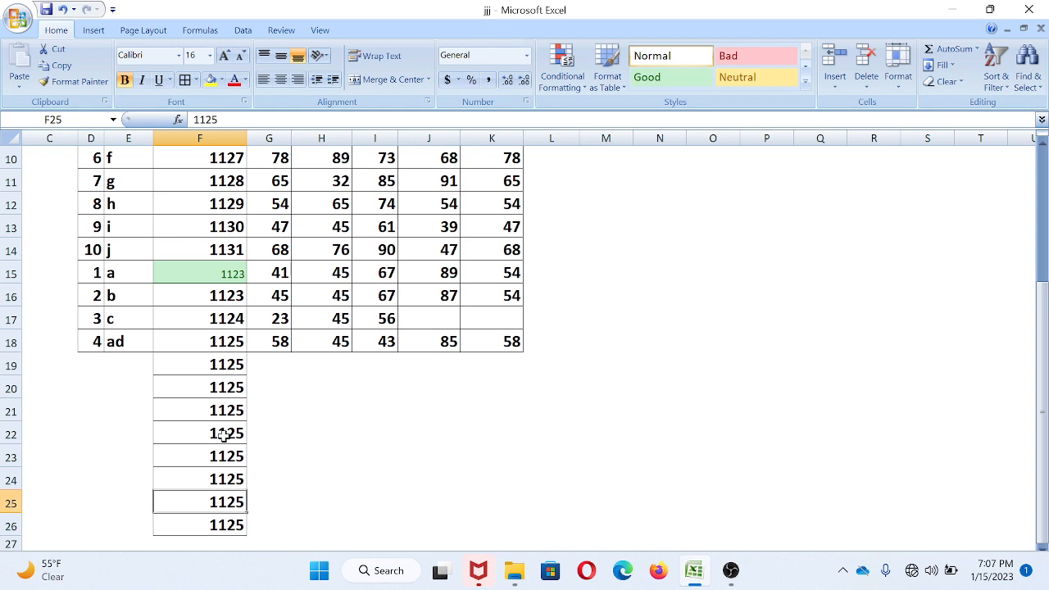
- Select F19:L19 and fill the roll number in F19 across the range to the right
{"action": "key", "text": "Up"}
{"action": "key", "text": "Down"}
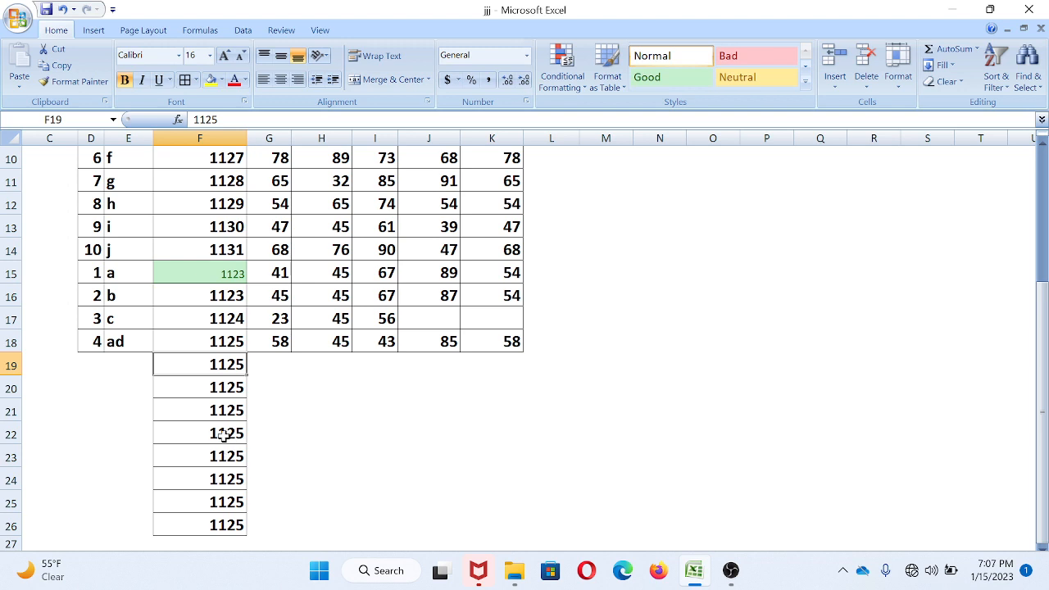
{"action": "key", "text": "shift+Right"}
{"action": "key", "text": "shift+Right"}
{"action": "key", "text": "shift+Right"}
{"action": "key", "text": "shift+Right"}
{"action": "key", "text": "shift+Right"}
{"action": "key", "text": "shift+Right"}
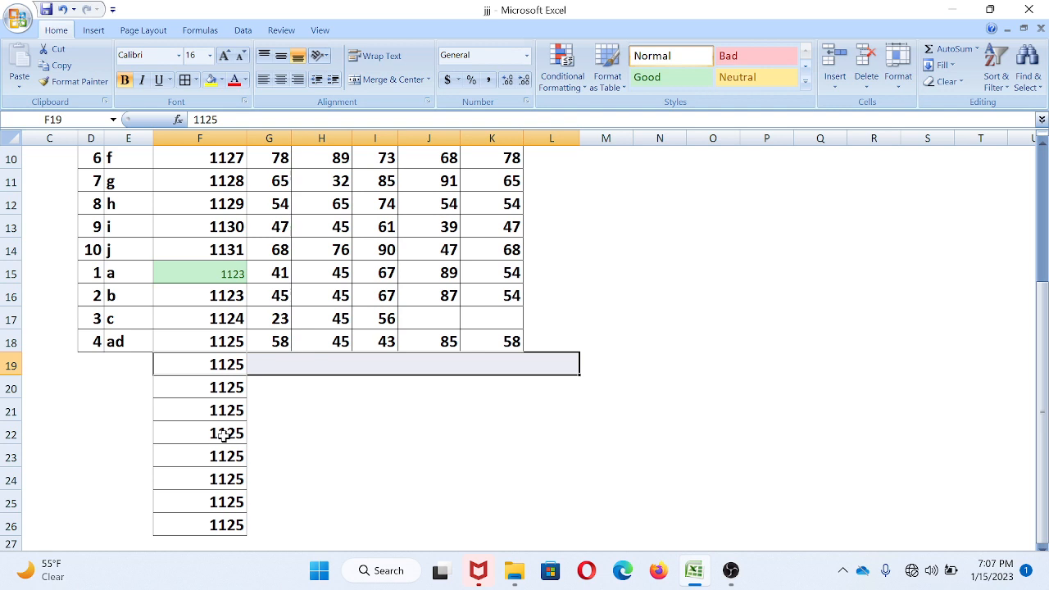
{"action": "key", "text": "ctrl+r"}
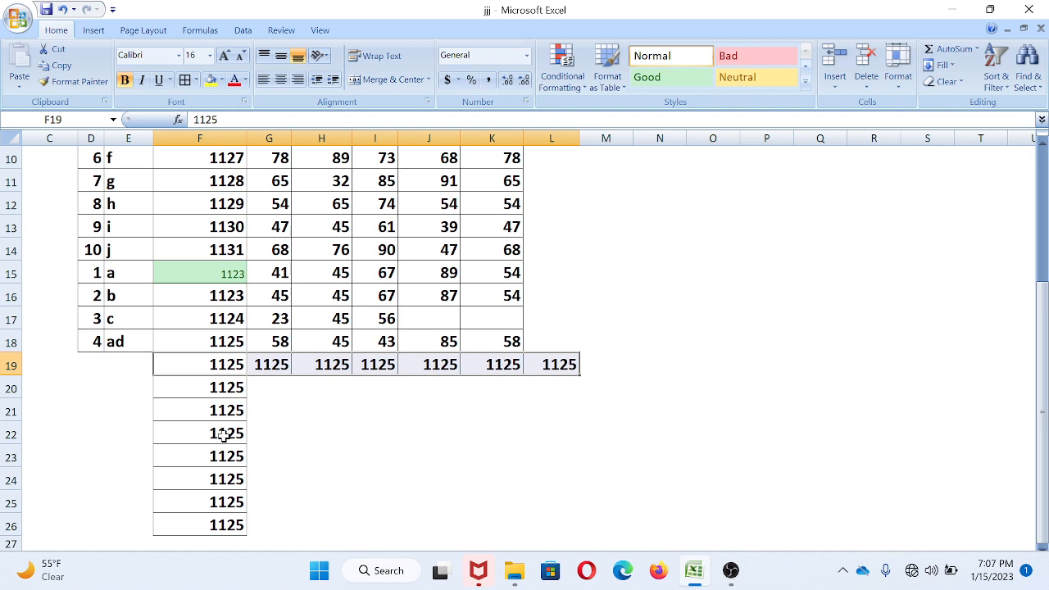
- Check the filled values in row 19 cell by cell from F19 across to L19
{"action": "key", "text": "Left"}
{"action": "key", "text": "Right"}
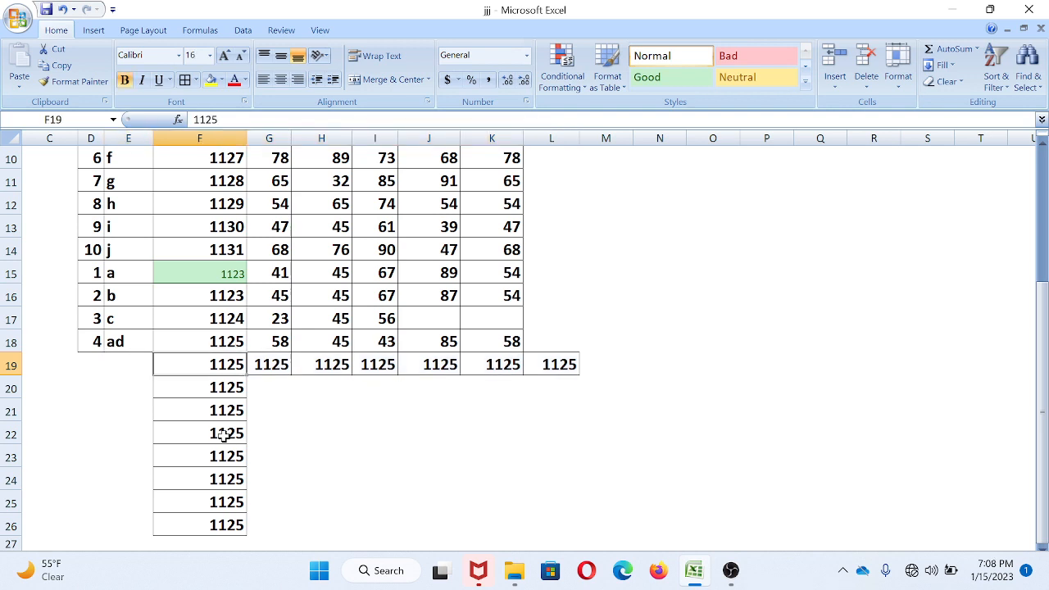
{"action": "key", "text": "Right"}
{"action": "key", "text": "Right"}
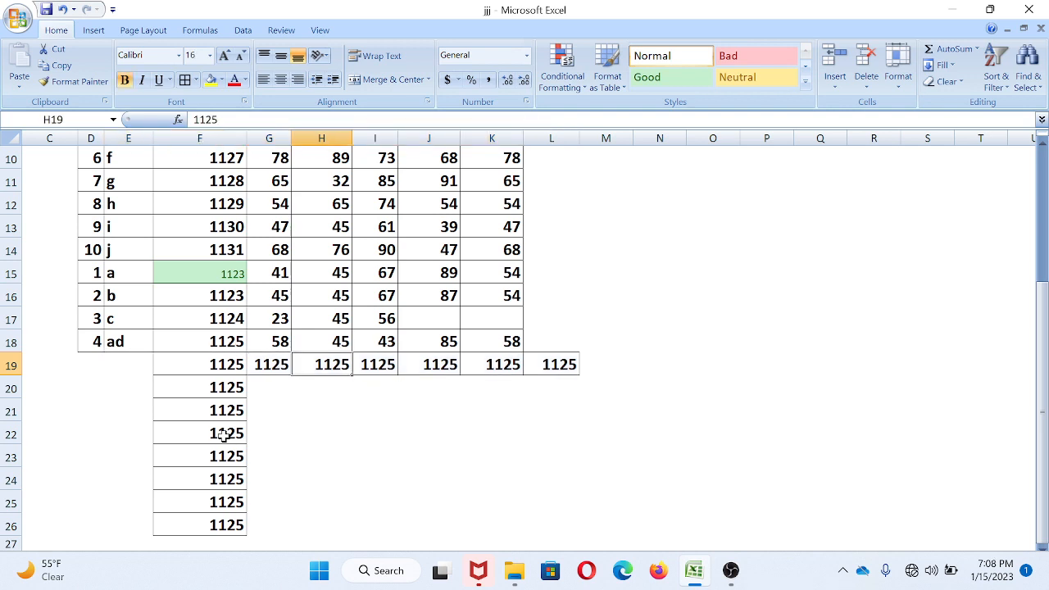
{"action": "key", "text": "Right"}
{"action": "key", "text": "Right"}
{"action": "key", "text": "Right"}
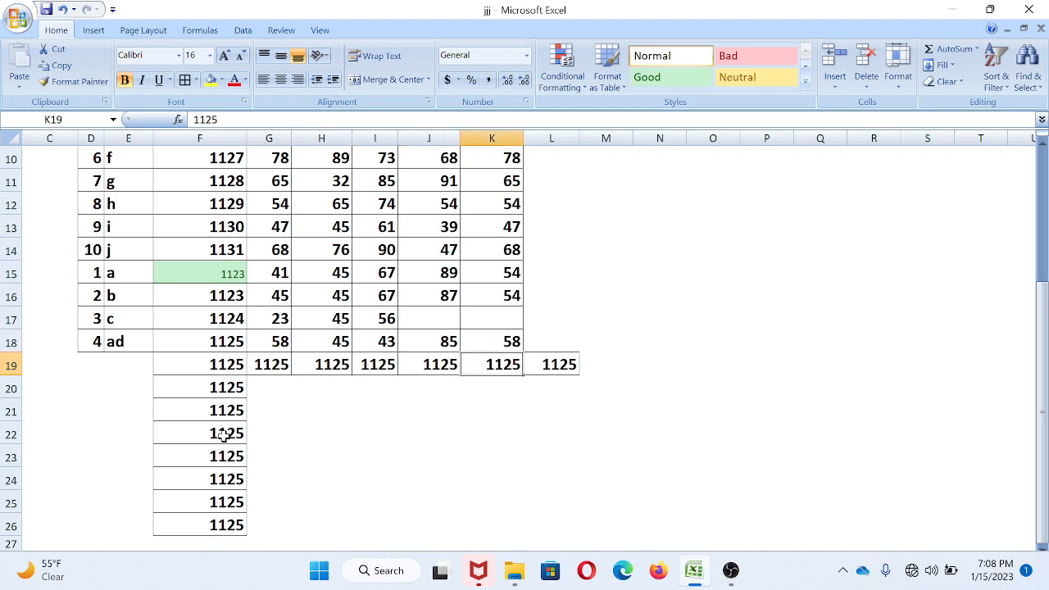
{"action": "key", "text": "Right"}
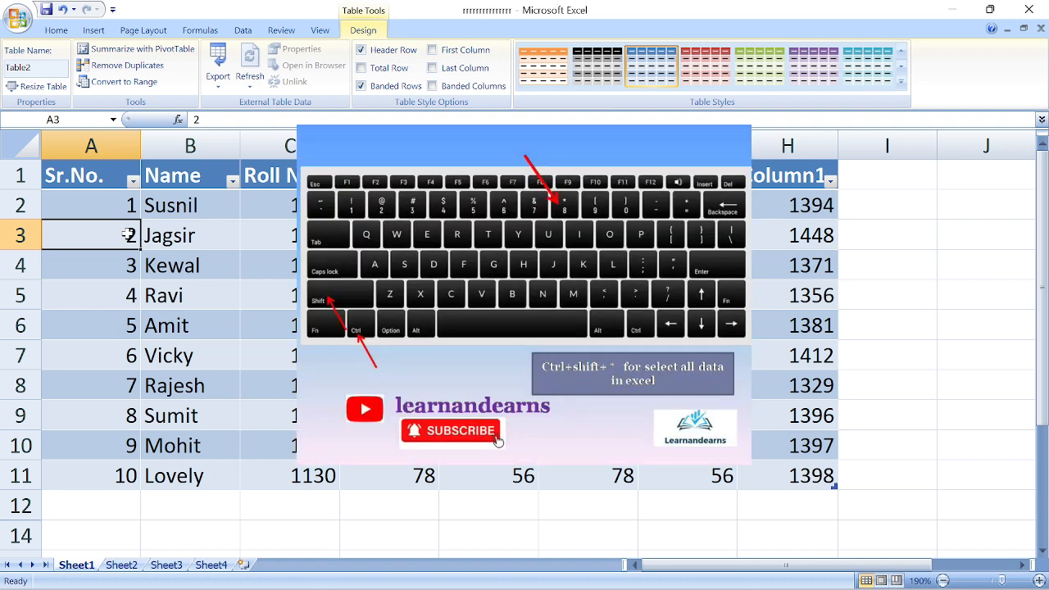
- Starting from A3, select the whole table including its headers, and then select only its data rows
{"action": "key", "text": "ctrl+shift+8"}
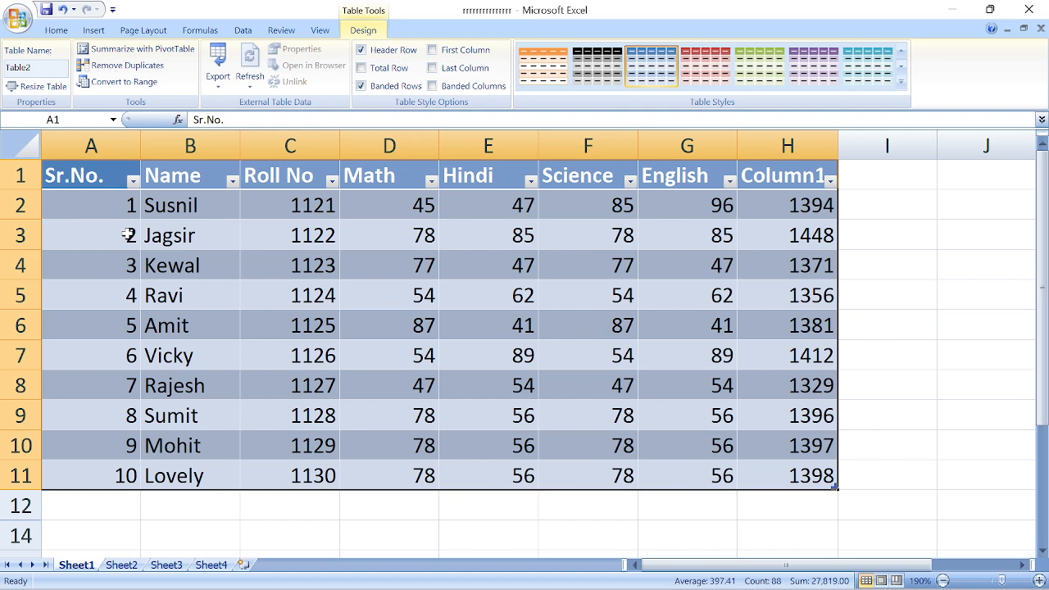
{"action": "left_click", "coordinate": [128, 236]}
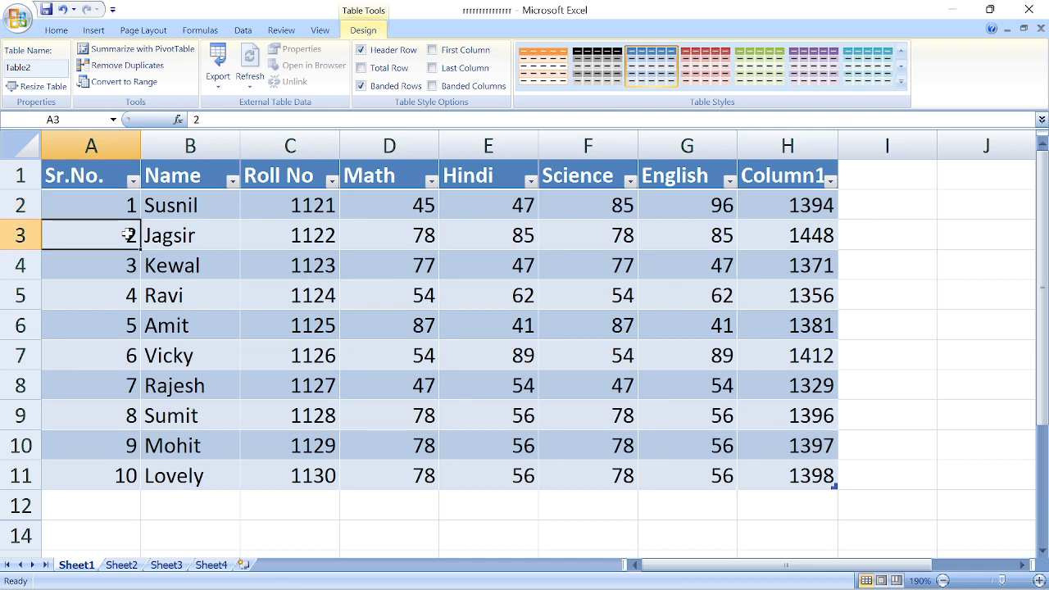
{"action": "key", "text": "ctrl+a"}
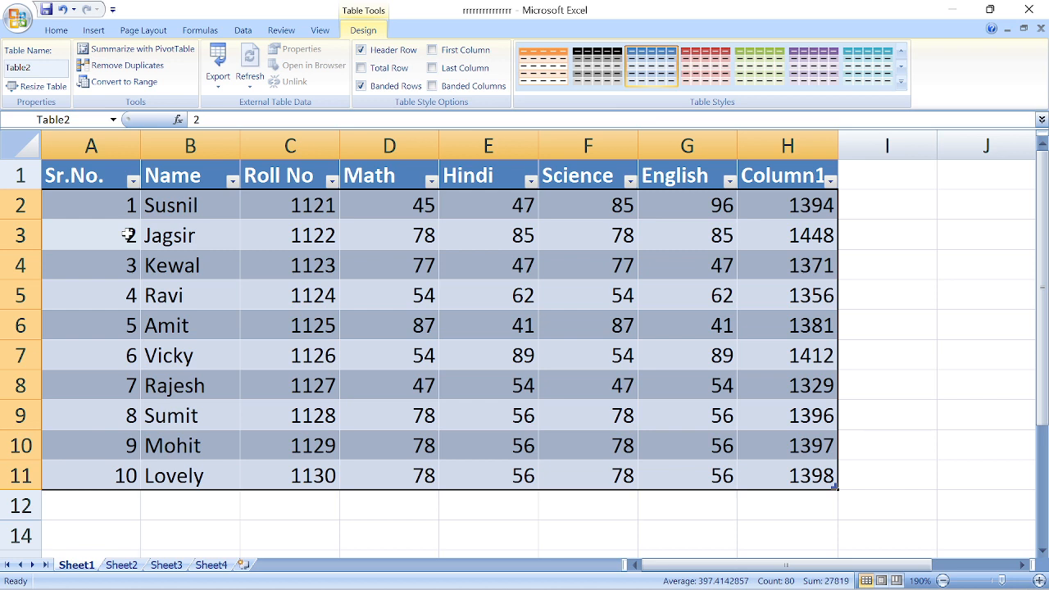
- Select the table row that contains A2 and extend the selection down to the end of the data
{"action": "left_click", "coordinate": [128, 235]}
{"action": "key", "text": "Up"}
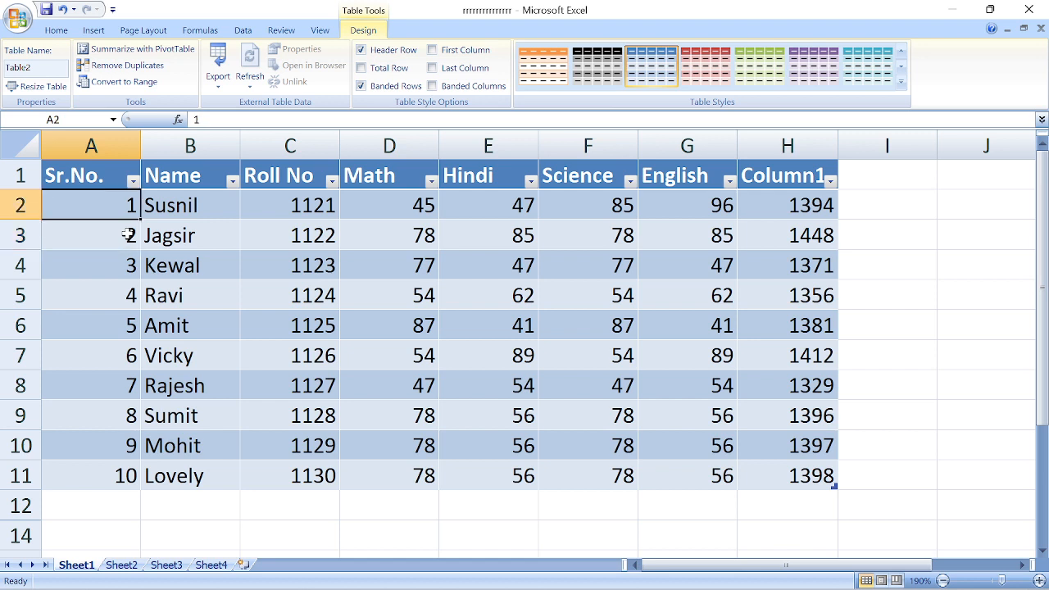
{"action": "key", "text": "shift+space"}
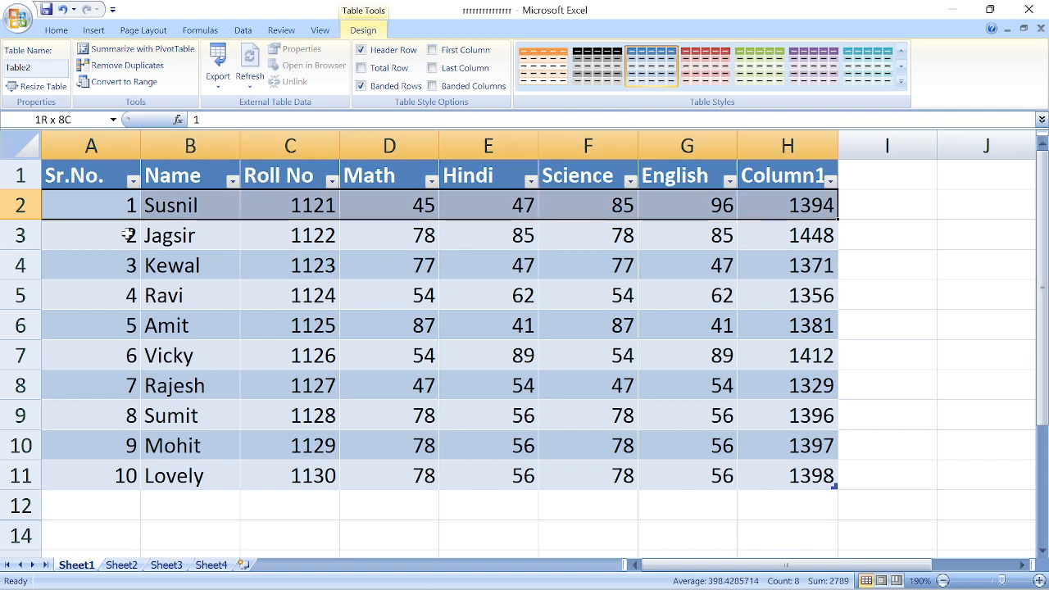
{"action": "key", "text": "ctrl+shift+Down"}
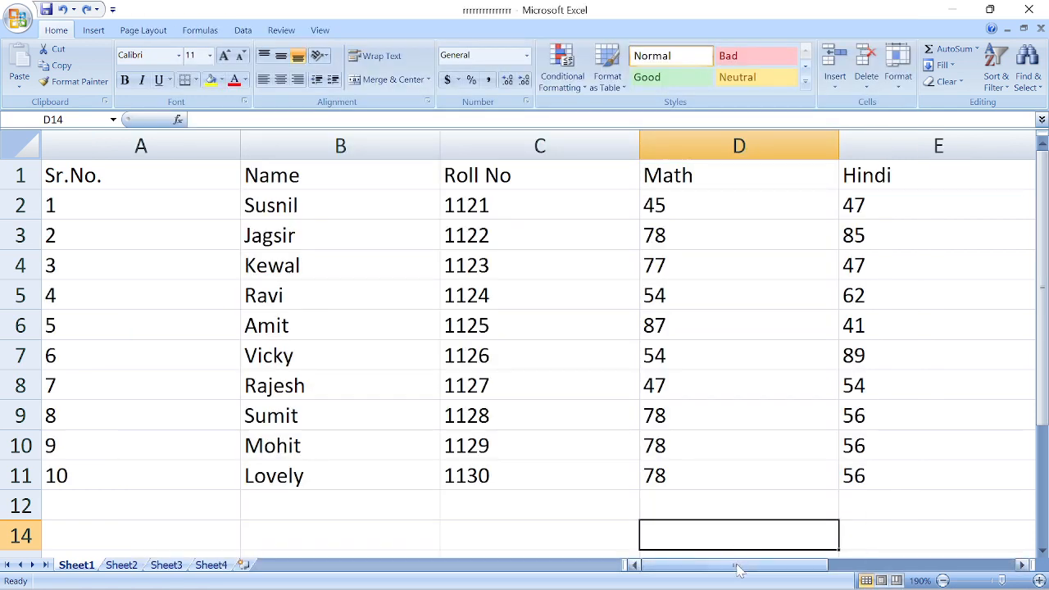
- Review the displayed SUM formulas in column H row by row from H2 through H9
{"action": "left_click_drag", "start_coordinate": [735, 565], "coordinate": [875, 571]}
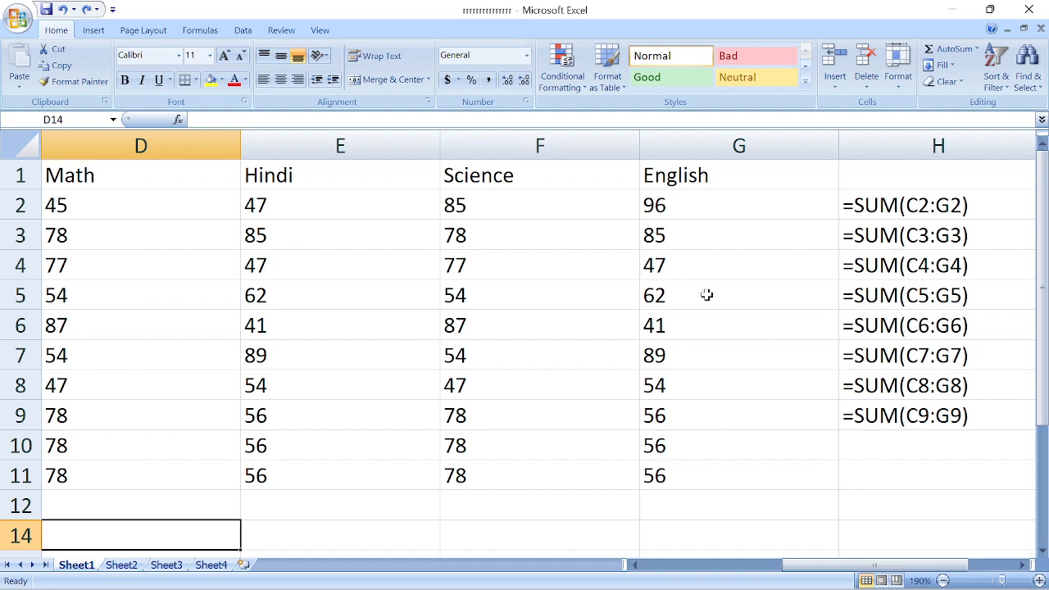
{"action": "left_click", "coordinate": [907, 206]}
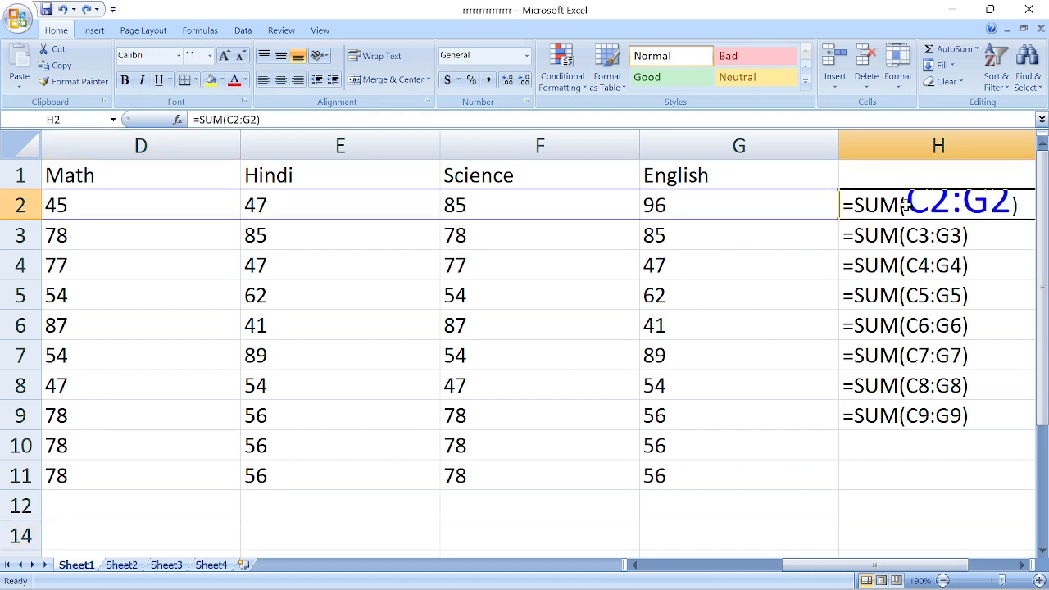
{"action": "key", "text": "Down"}
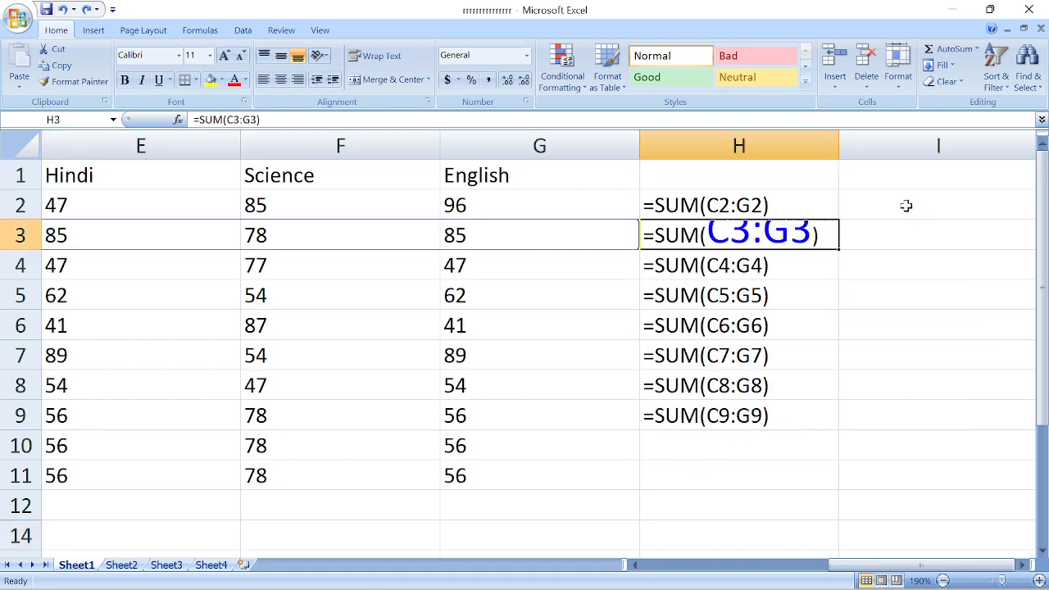
{"action": "key", "text": "Down"}
{"action": "key", "text": "Down"}
{"action": "key", "text": "Down"}
{"action": "key", "text": "Down"}
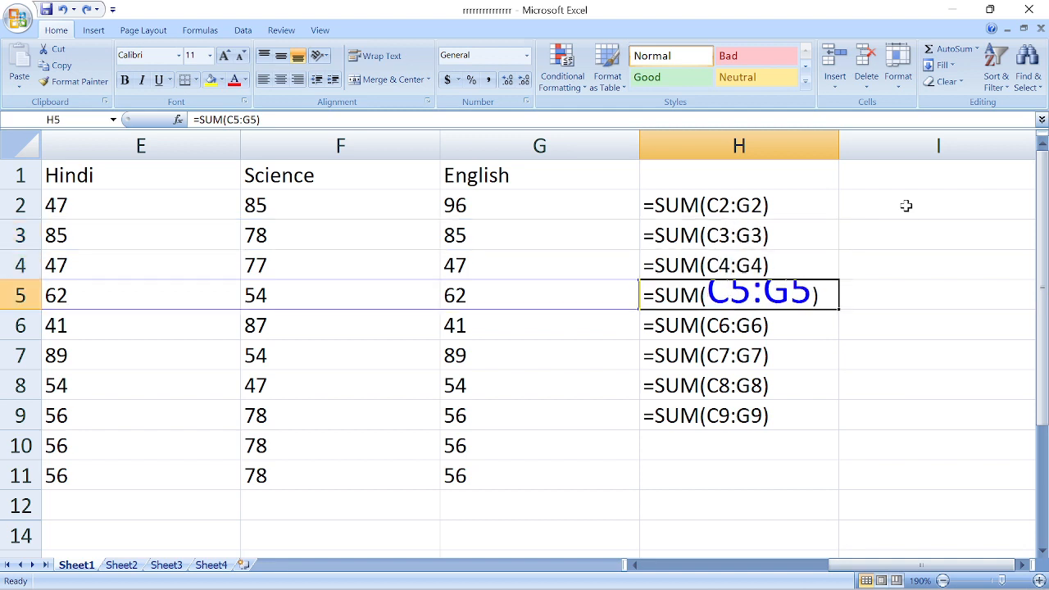
{"action": "key", "text": "Down"}
{"action": "key", "text": "Down"}
{"action": "key", "text": "Down"}
{"action": "key", "text": "Down"}
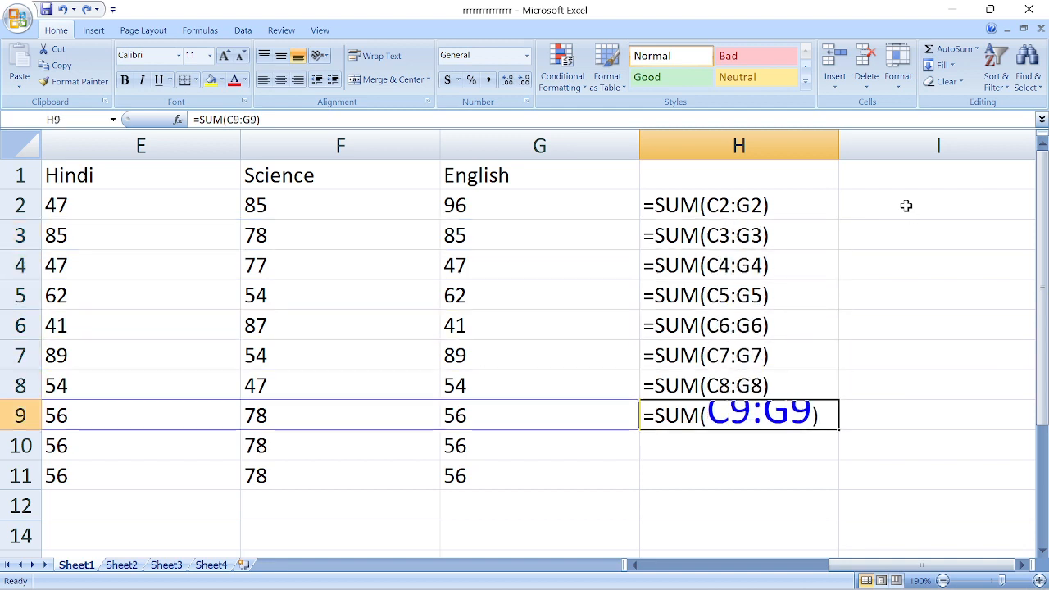
{"action": "key", "text": "Up"}
{"action": "key", "text": "Up"}
{"action": "key", "text": "Down"}
{"action": "key", "text": "Up"}
{"action": "key", "text": "Up"}
{"action": "key", "text": "Up"}
{"action": "key", "text": "Up"}
{"action": "key", "text": "Up"}
{"action": "key", "text": "Up"}
{"action": "key", "text": "Up"}
{"action": "key", "text": "Up"}
{"action": "key", "text": "Up"}
{"action": "key", "text": "Down"}
{"action": "key", "text": "Down"}
{"action": "key", "text": "Down"}
{"action": "key", "text": "Down"}
{"action": "key", "text": "Down"}
{"action": "key", "text": "Down"}
{"action": "key", "text": "Down"}
{"action": "key", "text": "Down"}
{"action": "key", "text": "Down"}
{"action": "key", "text": "Down"}
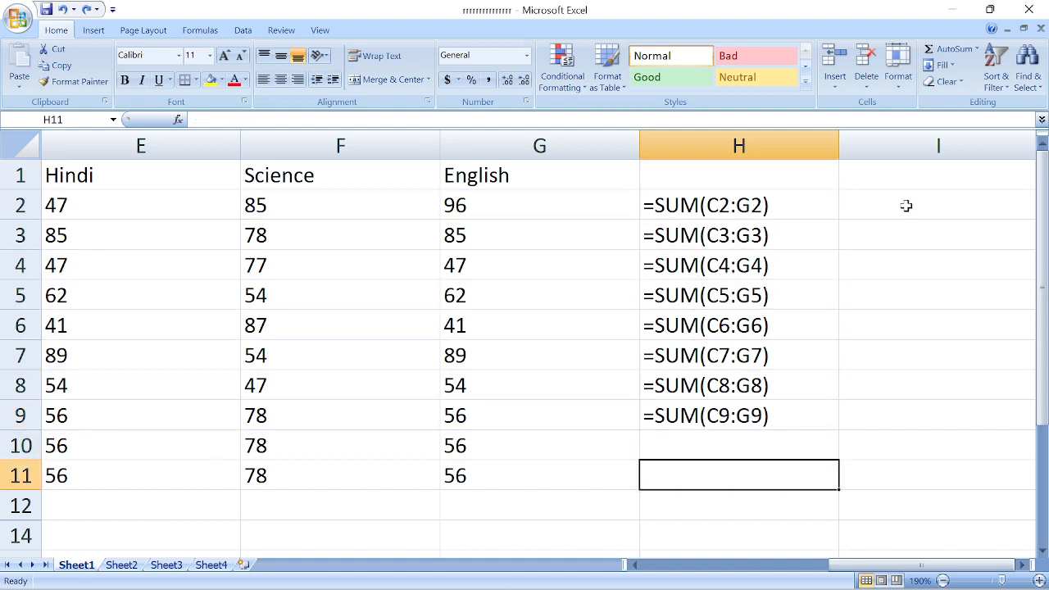
- Go to H10 and switch the worksheet from showing formulas back to showing calculated values
{"action": "key", "text": "Up"}
{"action": "key", "text": "Up"}
{"action": "key", "text": "Down"}
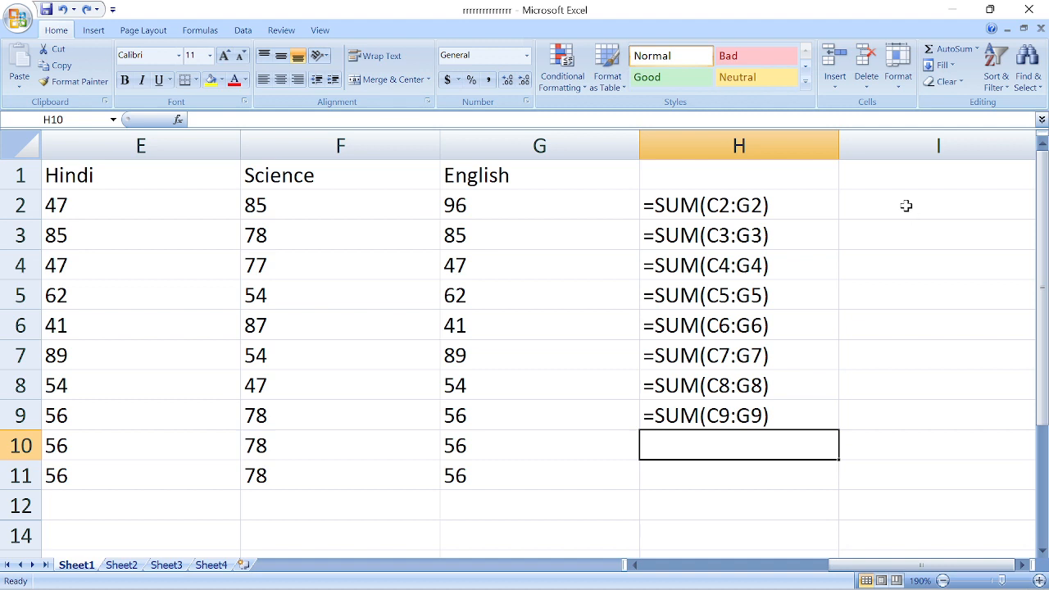
{"action": "key", "text": "ctrl+grave"}
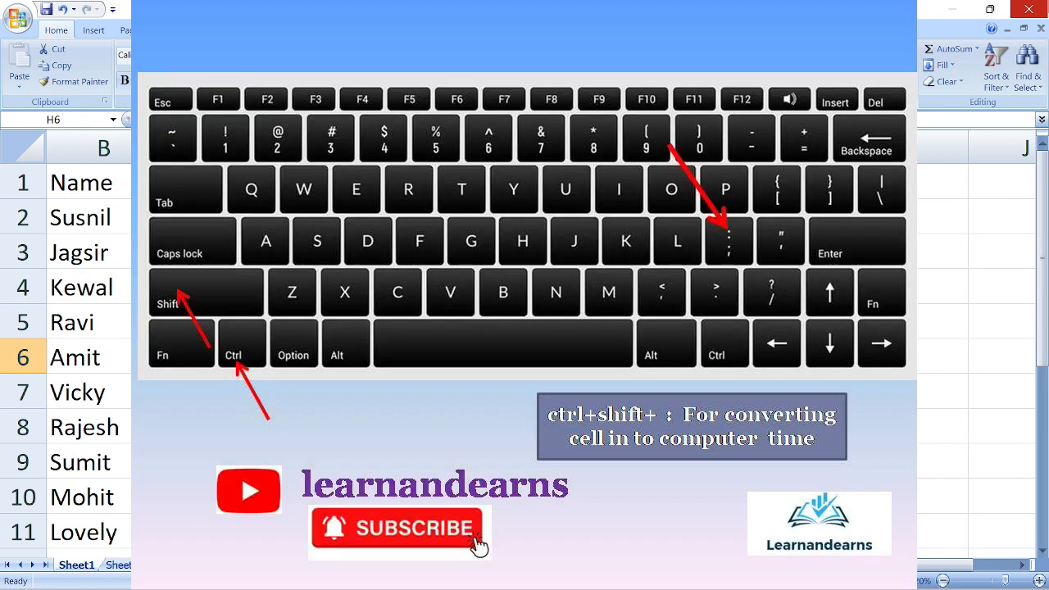
- Insert the current time, 5:45 PM, in cell H6 and commit the entry
{"action": "key", "text": "ctrl+shift+semicolon"}
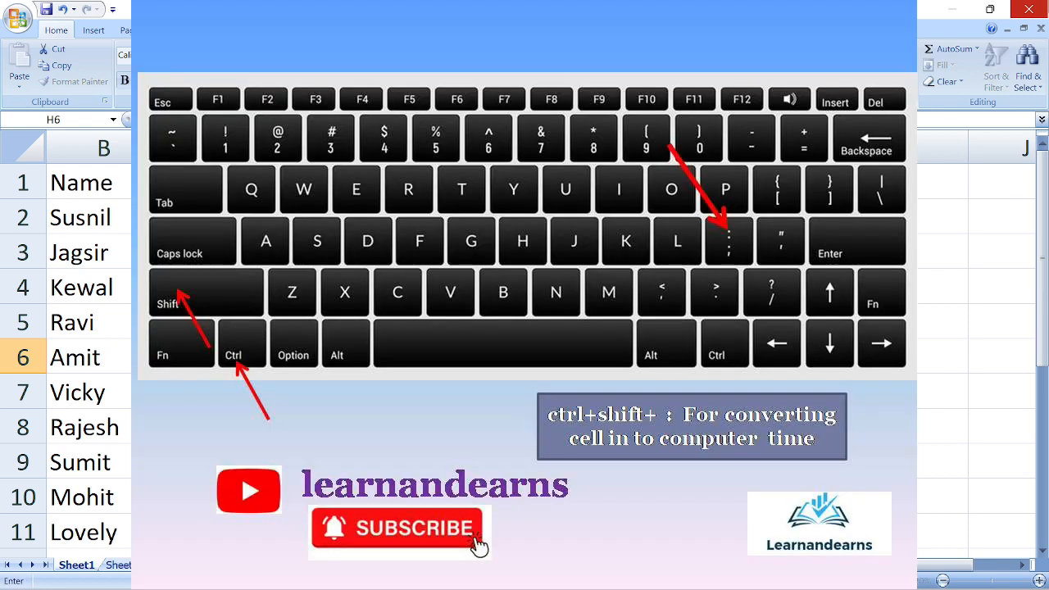
{"action": "key", "text": "Return"}
{"action": "key", "text": "Up"}
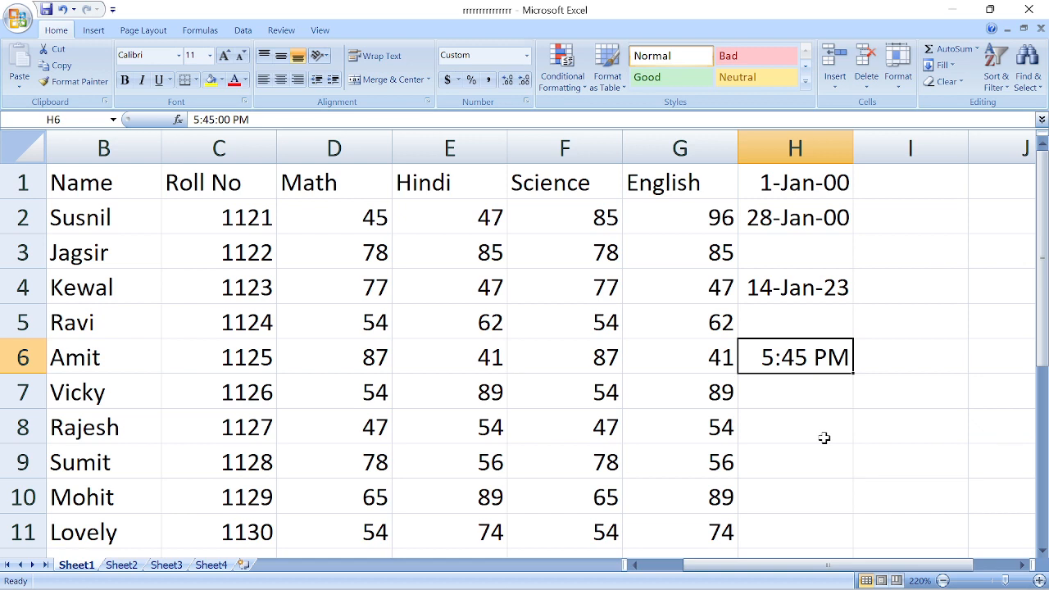
{"action": "key", "text": "Return"}
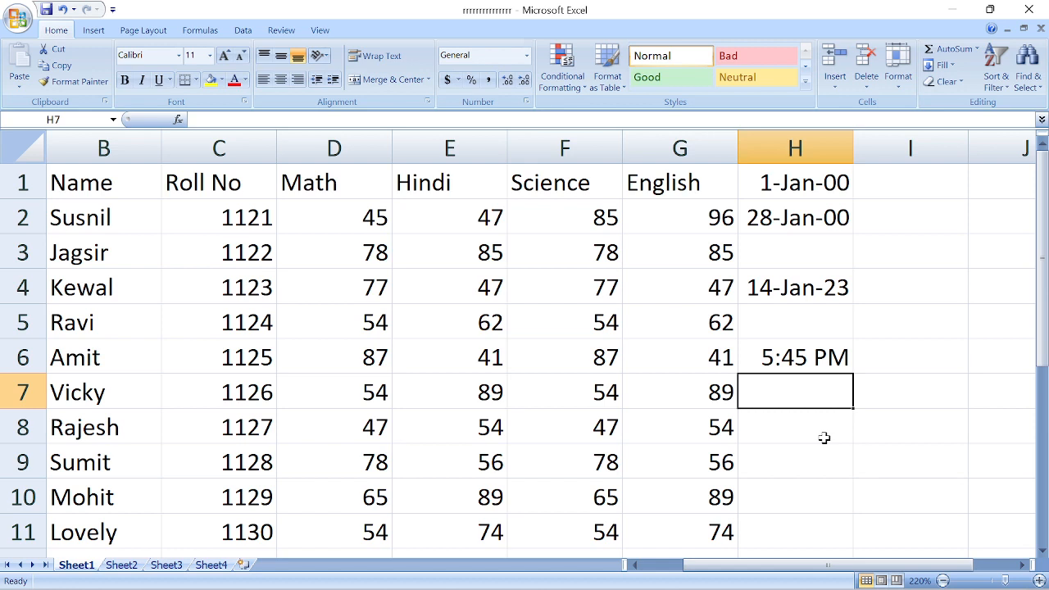
- Insert the current date, 1/14/2023, in cell H8 and commit the entry
{"action": "left_click", "coordinate": [824, 439]}
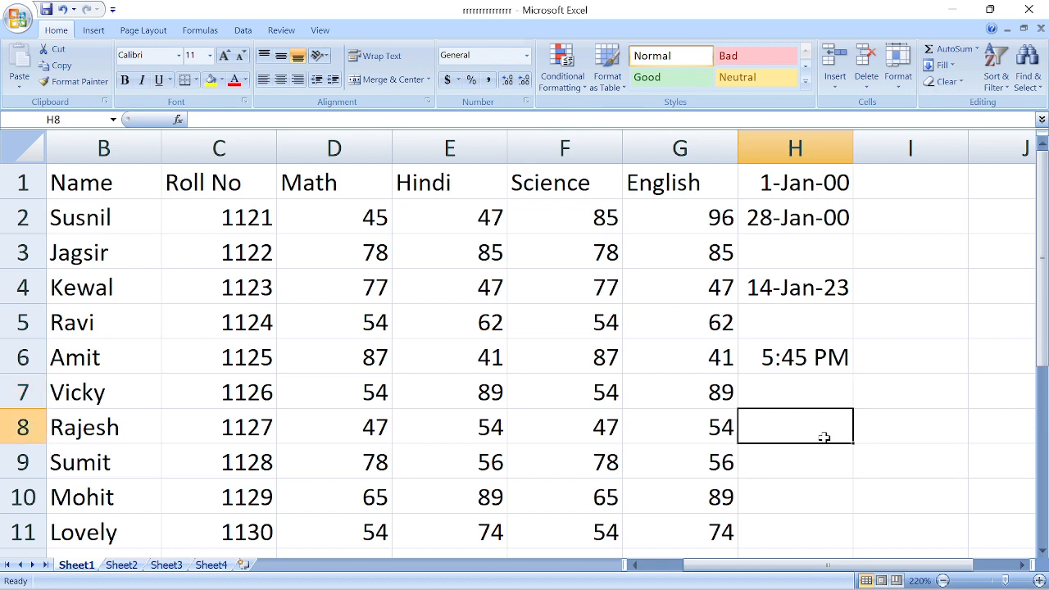
{"action": "key", "text": "Up"}
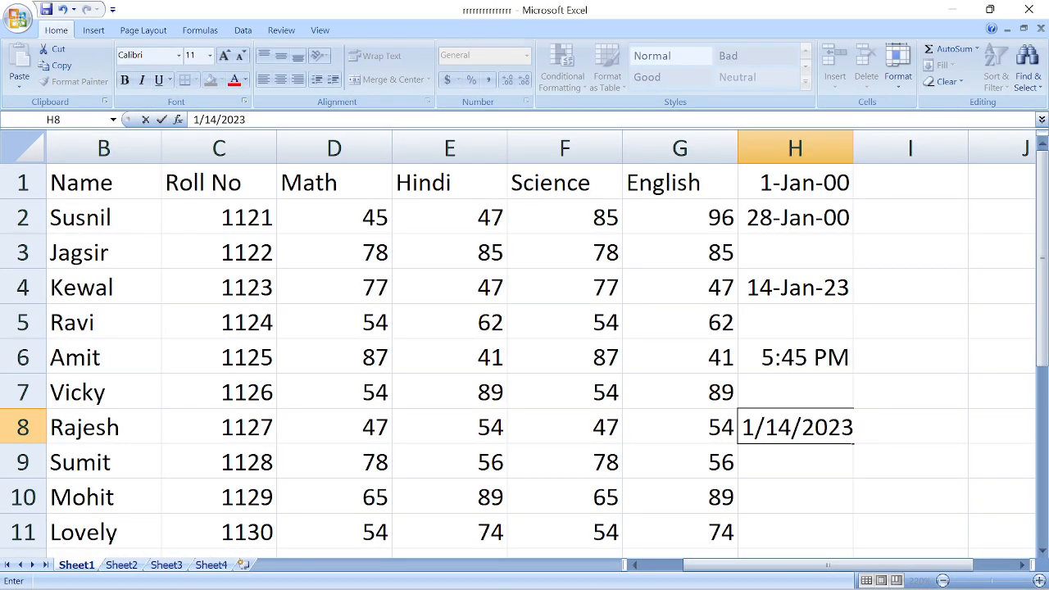
{"action": "key", "text": "Return"}
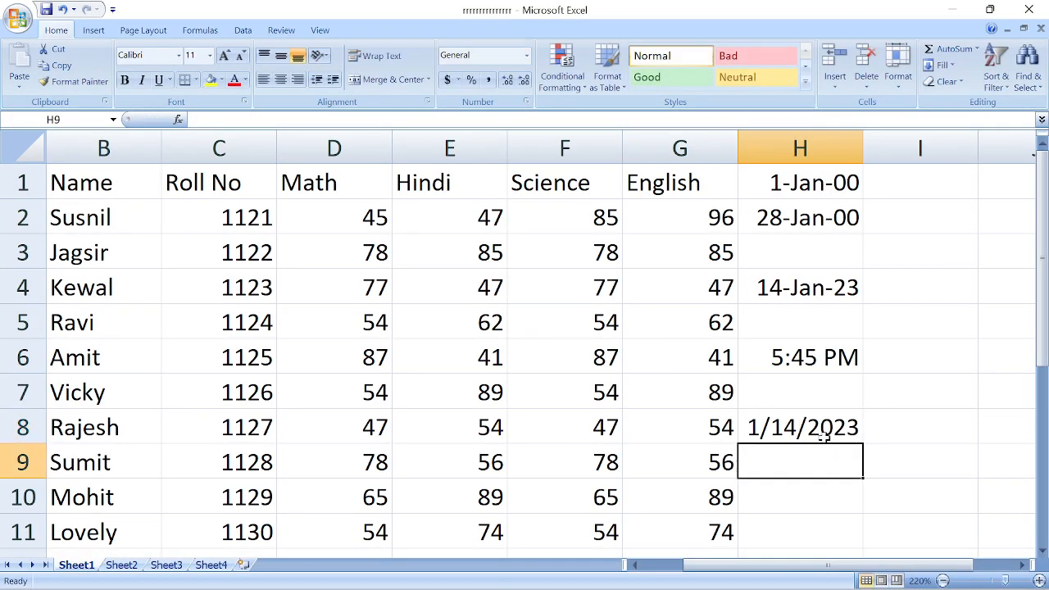
- Compare the contents of the date cell H8 and the time cell H6
{"action": "key", "text": "Up"}
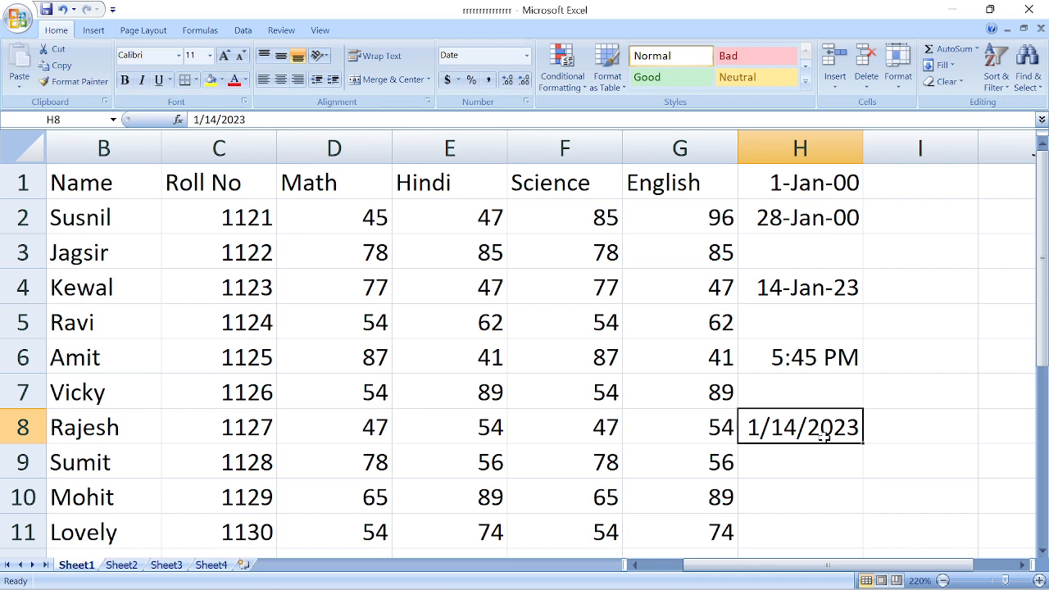
{"action": "key", "text": "Return"}
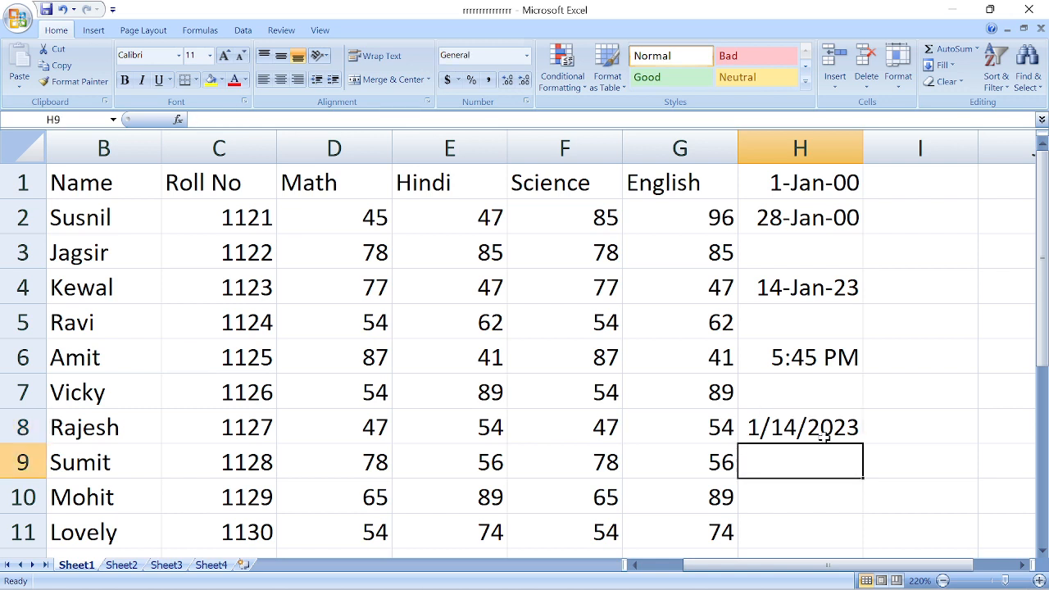
{"action": "key", "text": "Up"}
{"action": "key", "text": "Up"}
{"action": "key", "text": "Up"}
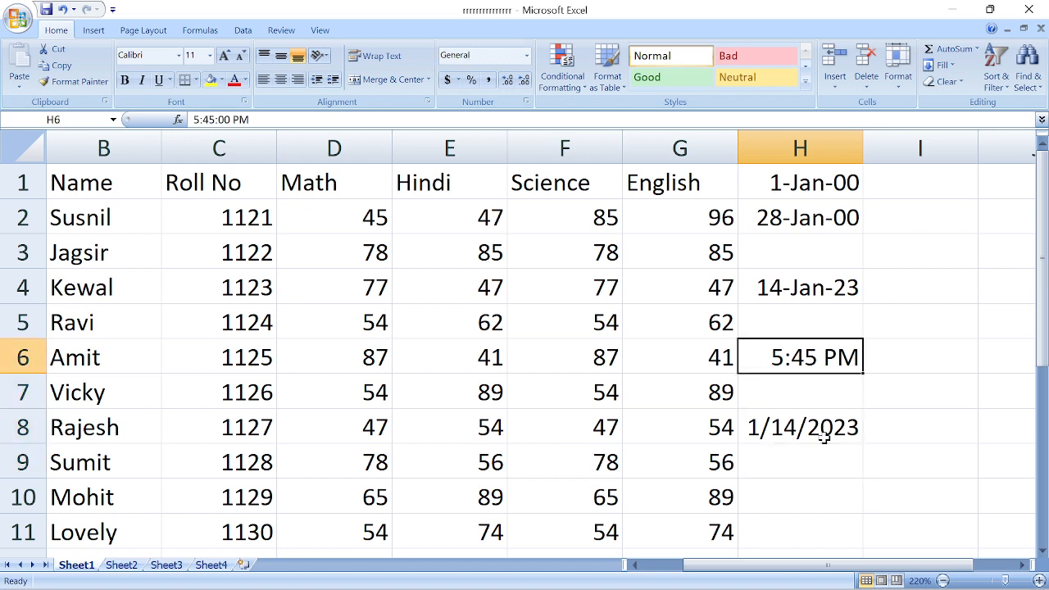
{"action": "key", "text": "Down"}
{"action": "key", "text": "Down"}
{"action": "key", "text": "Down"}
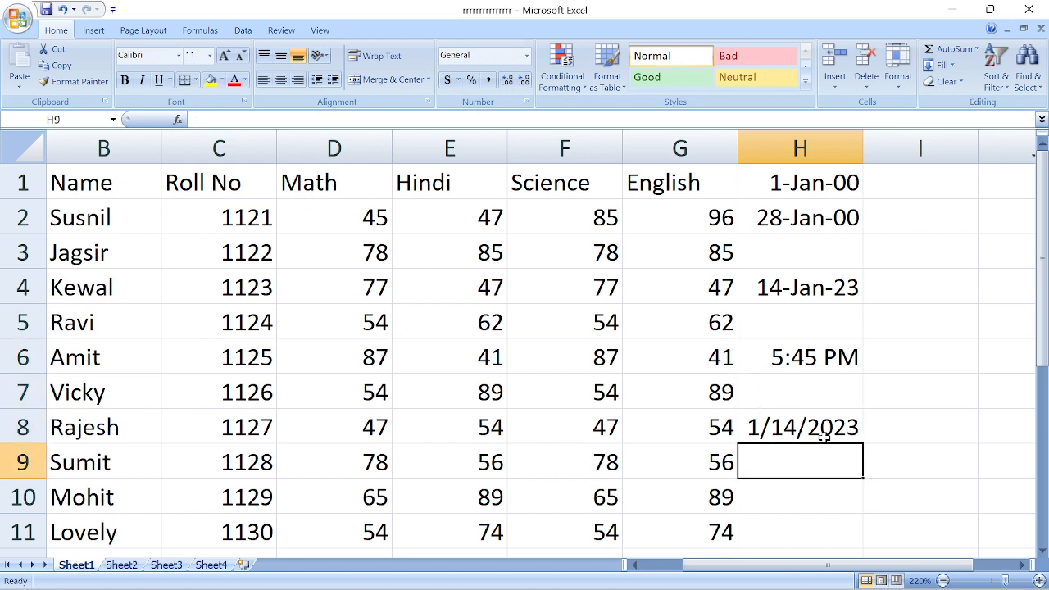